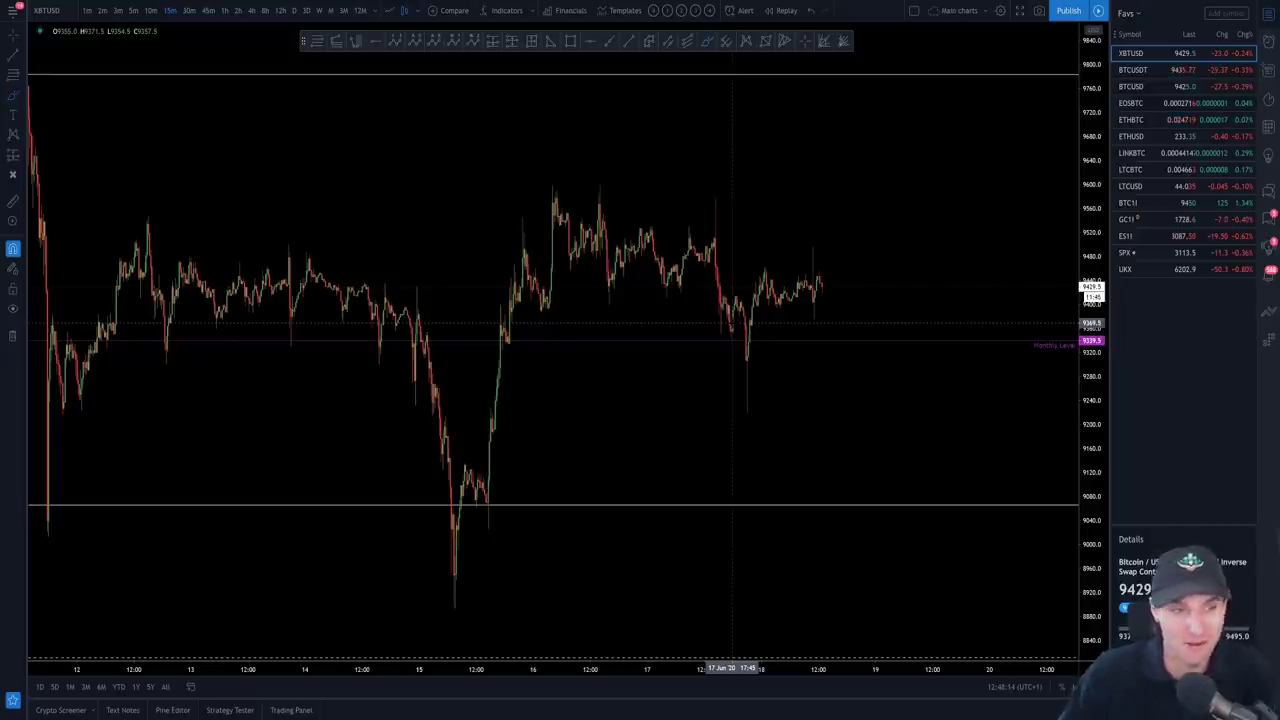
Step: Start a trend line from the 11 June low near 9000
{"action": "left_click", "coordinate": [57, 538]}
{"action": "left_click", "coordinate": [530, 551]}
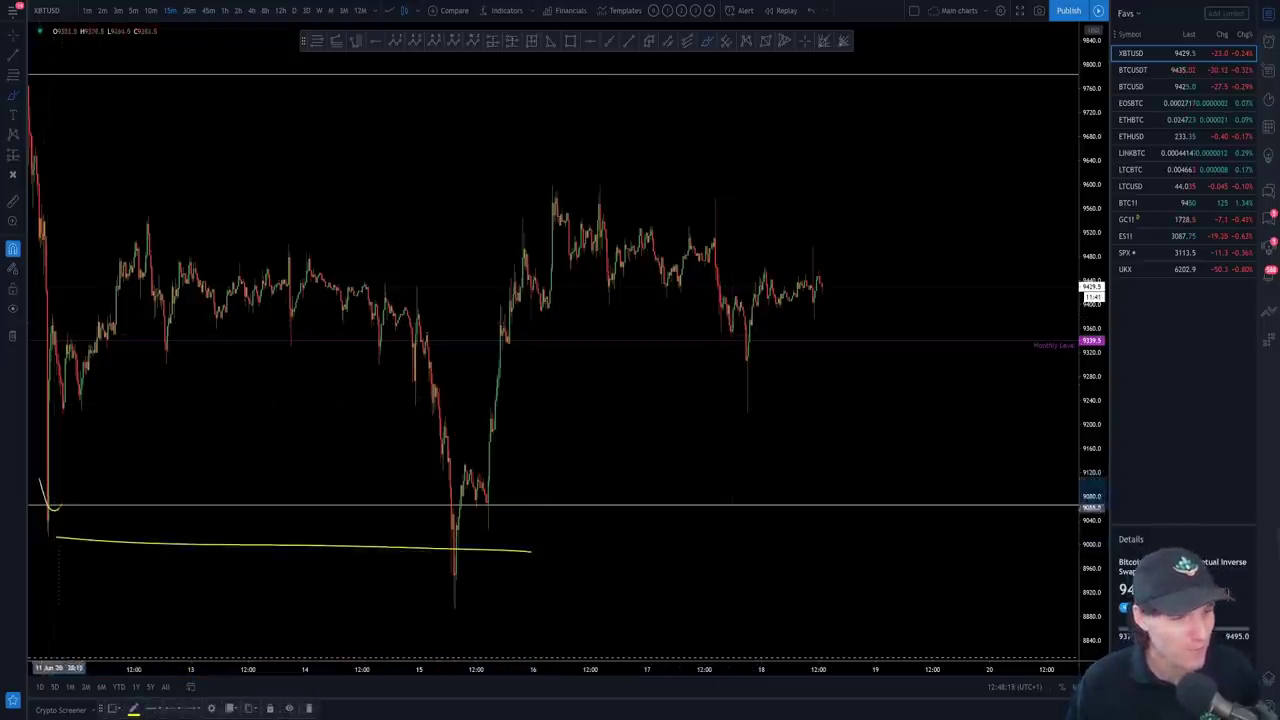
{"action": "left_click", "coordinate": [48, 510]}
{"action": "key", "text": "Escape"}
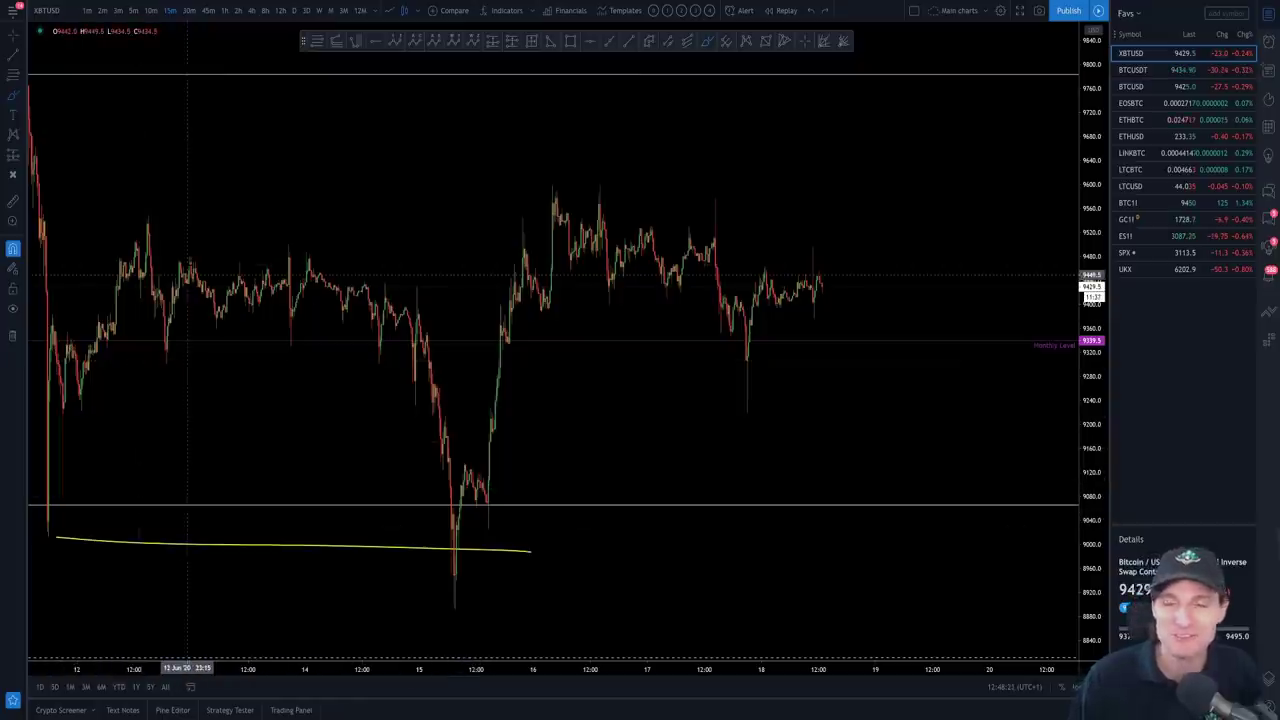
{"action": "mouse_move", "coordinate": [150, 232]}
{"action": "left_mouse_down"}
{"action": "mouse_move", "coordinate": [166, 340]}
{"action": "mouse_move", "coordinate": [280, 252]}
{"action": "mouse_move", "coordinate": [290, 340]}
{"action": "left_mouse_up"}
{"action": "mouse_move", "coordinate": [300, 284]}
{"action": "left_mouse_down"}
{"action": "mouse_move", "coordinate": [360, 330]}
{"action": "mouse_move", "coordinate": [415, 285]}
{"action": "left_mouse_up"}
{"action": "key", "text": "ctrl+z"}
{"action": "key", "text": "ctrl+z"}
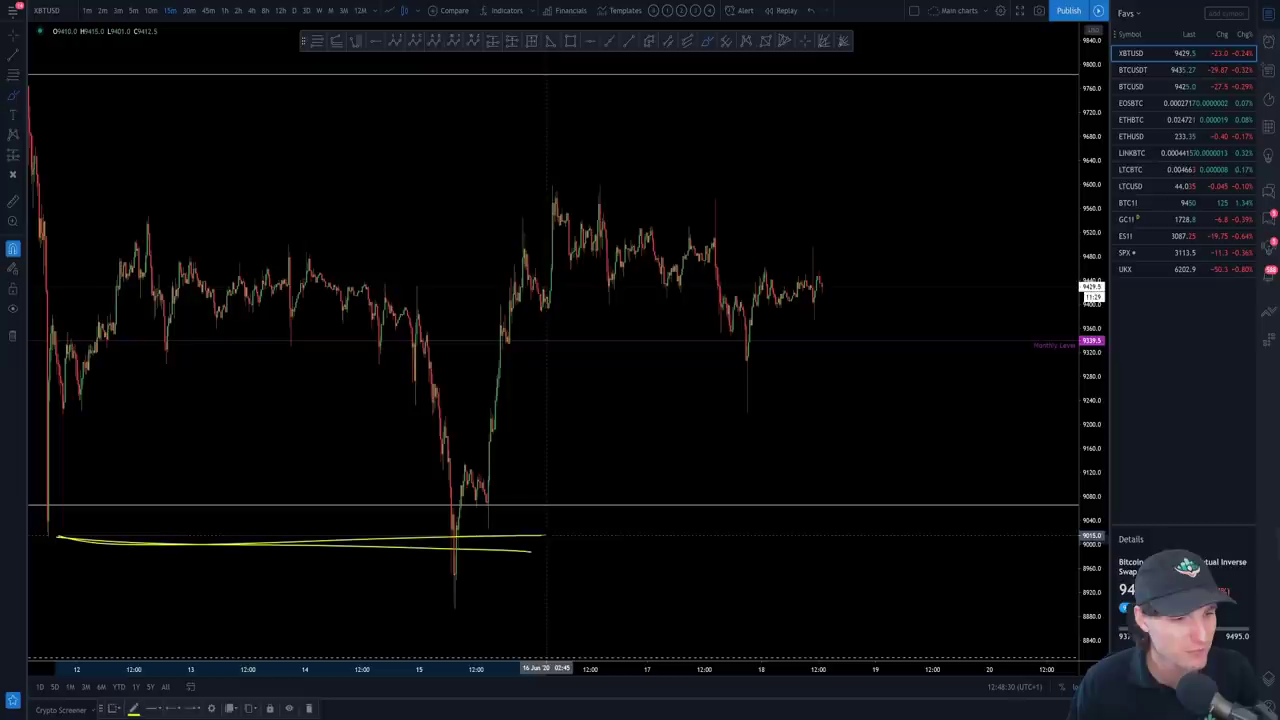
{"action": "key", "text": "ctrl+y"}
{"action": "key", "text": "ctrl+y"}
{"action": "key", "text": "ctrl+z"}
{"action": "key", "text": "ctrl+z"}
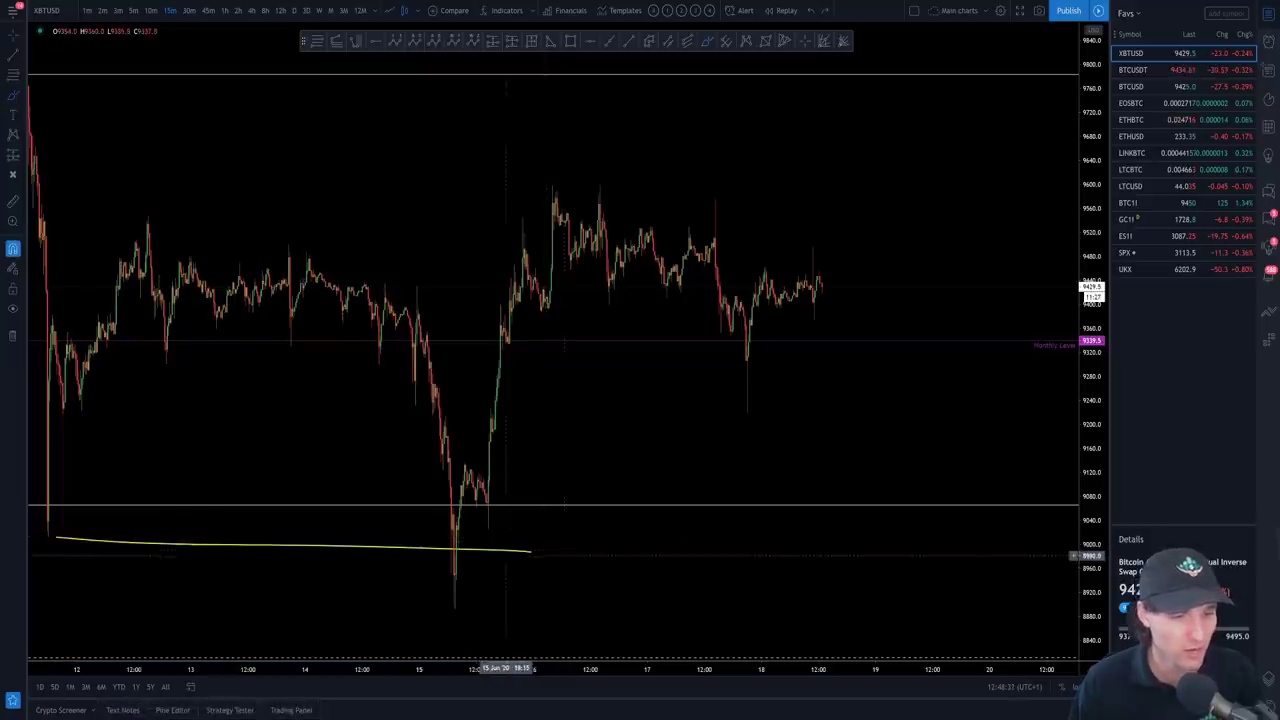
{"action": "left_click", "coordinate": [506, 552]}
{"action": "key", "text": "Delete"}
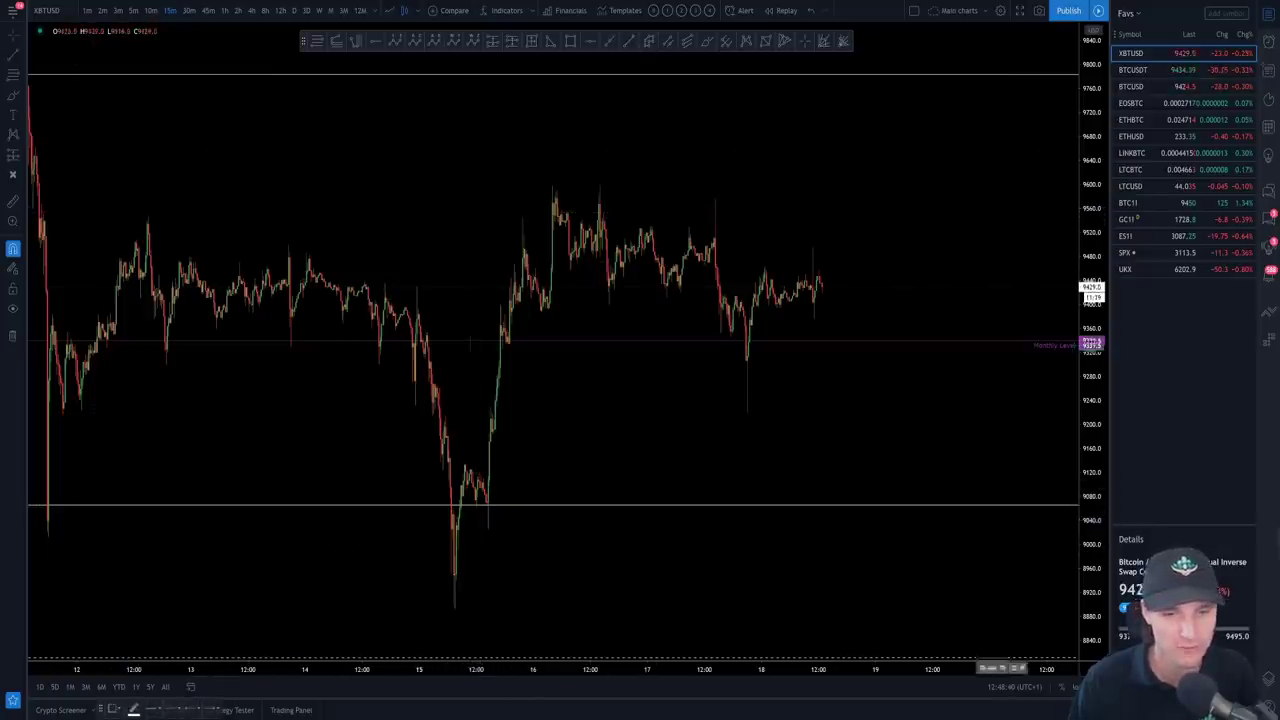
Step: Try and remove a line near 9550, pan back to 11–12 June, then open the tweet's heatmap
{"action": "left_click_drag", "start_coordinate": [121, 210], "coordinate": [1031, 212]}
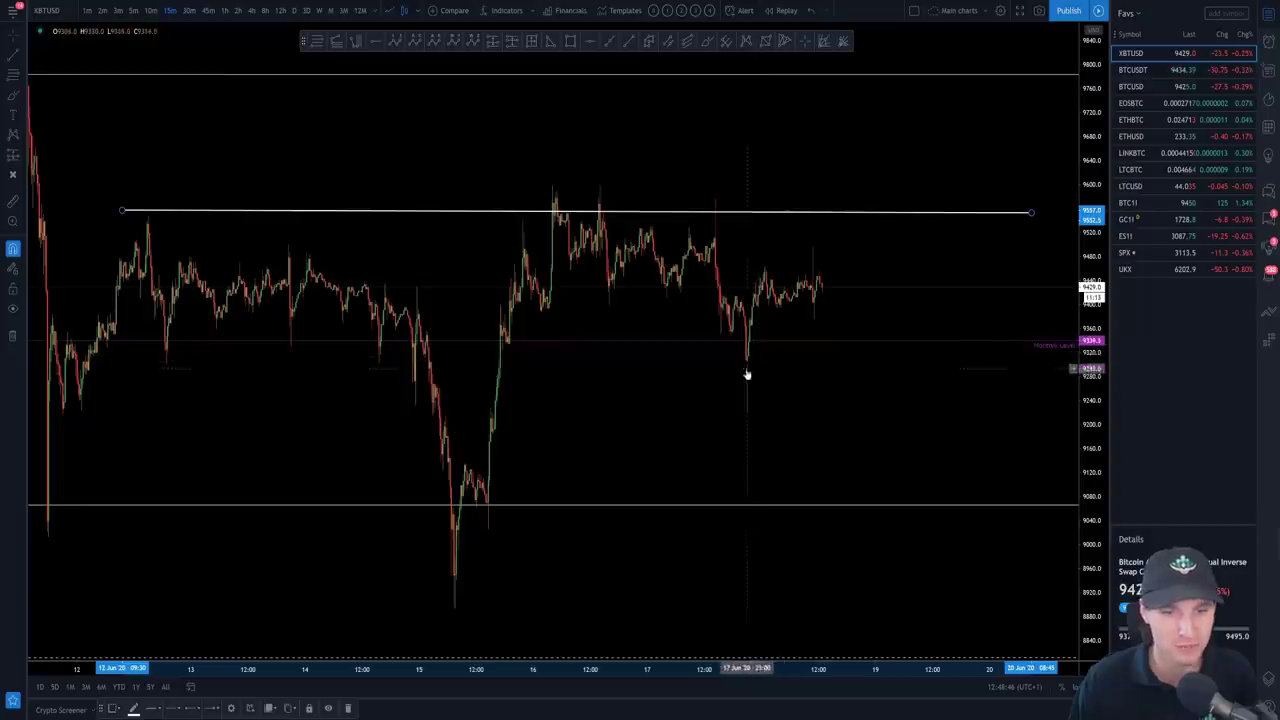
{"action": "key", "text": "Delete"}
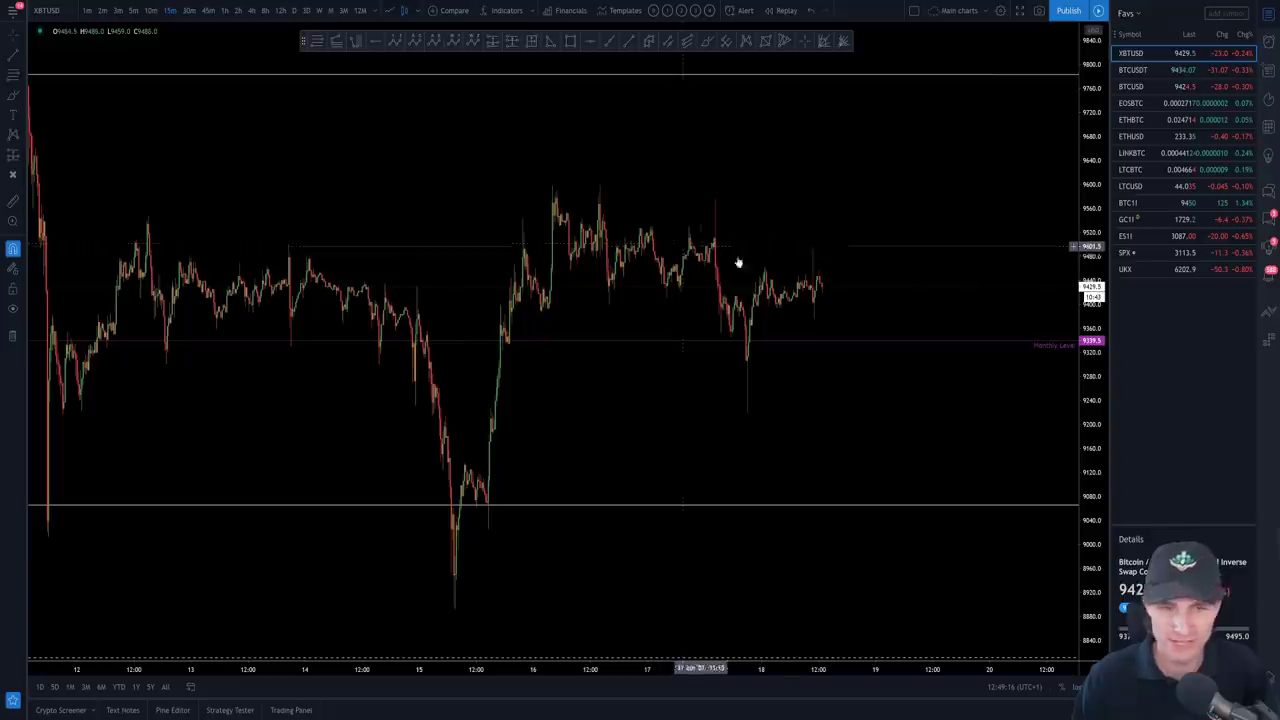
{"action": "scroll", "coordinate": [755, 255], "scroll_direction": "up", "scroll_amount": 1}
{"action": "left_click_drag", "start_coordinate": [830, 218], "coordinate": [903, 247]}
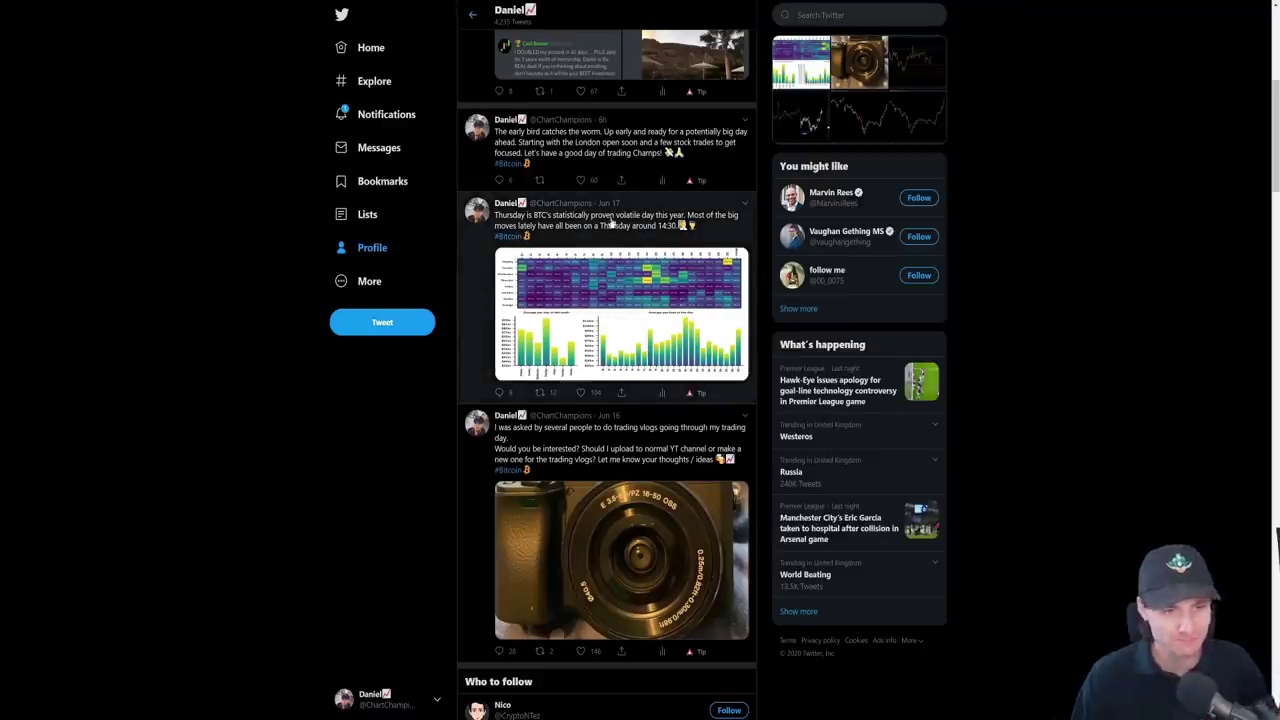
{"action": "left_click", "coordinate": [569, 293]}
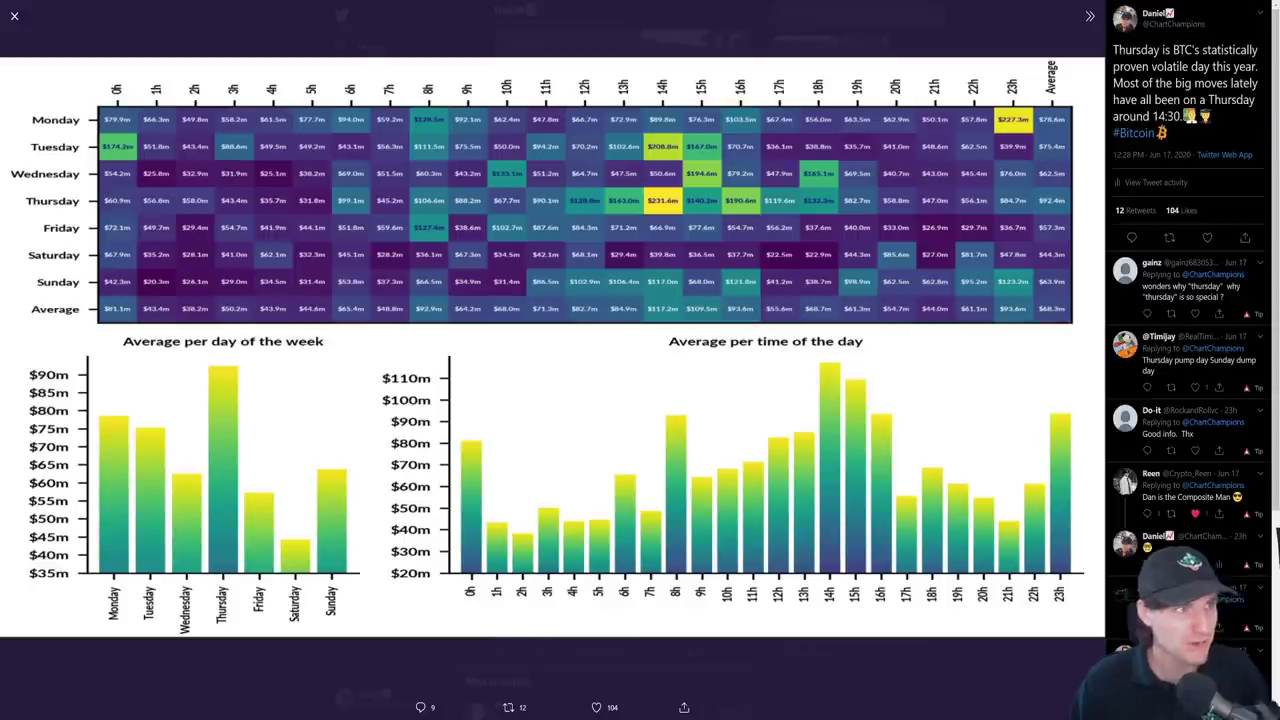
Step: Leave the full-size heatmap and return to the TradingView chart
{"action": "key", "text": "alt+Tab"}
Step: Zoom out the XBTUSD chart to show from 5 June and the Weekly level near 10170
{"action": "scroll", "coordinate": [848, 412], "scroll_direction": "down", "scroll_amount": 3}
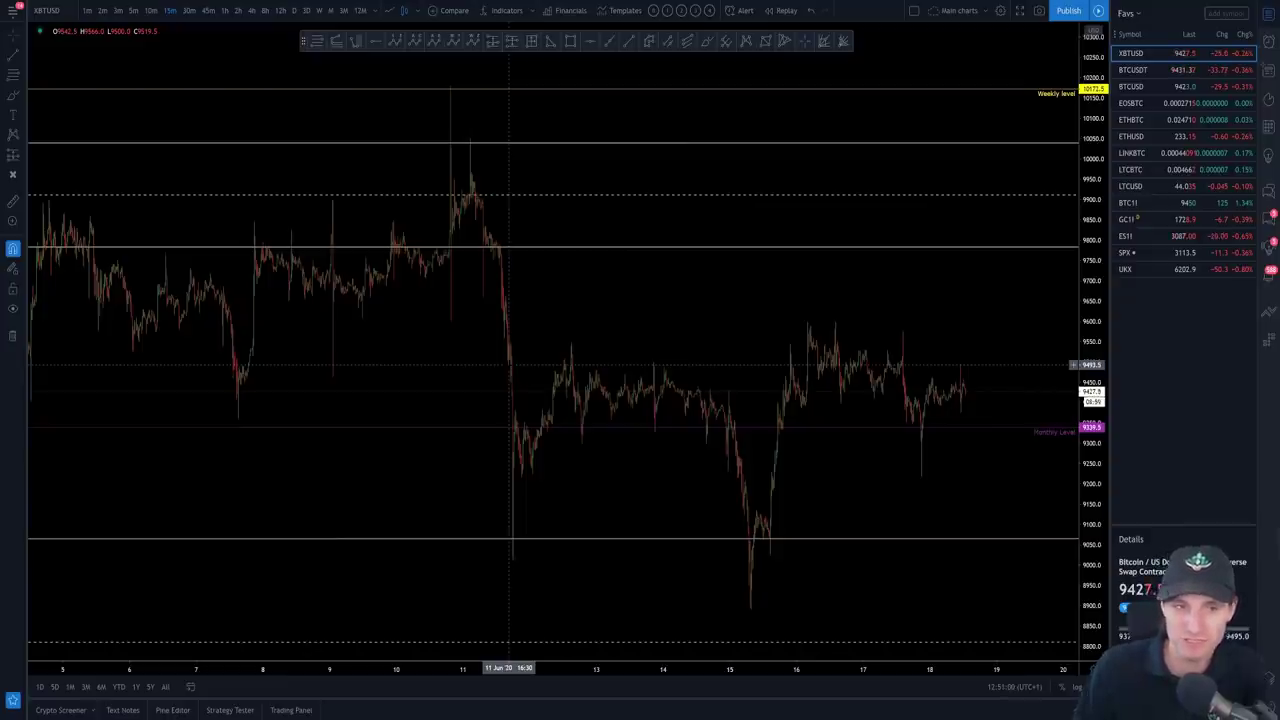
Step: Compare the ES1! and UKX charts from the watchlist, then return to XBTUSD
{"action": "scroll", "coordinate": [510, 365], "scroll_direction": "up", "scroll_amount": 2}
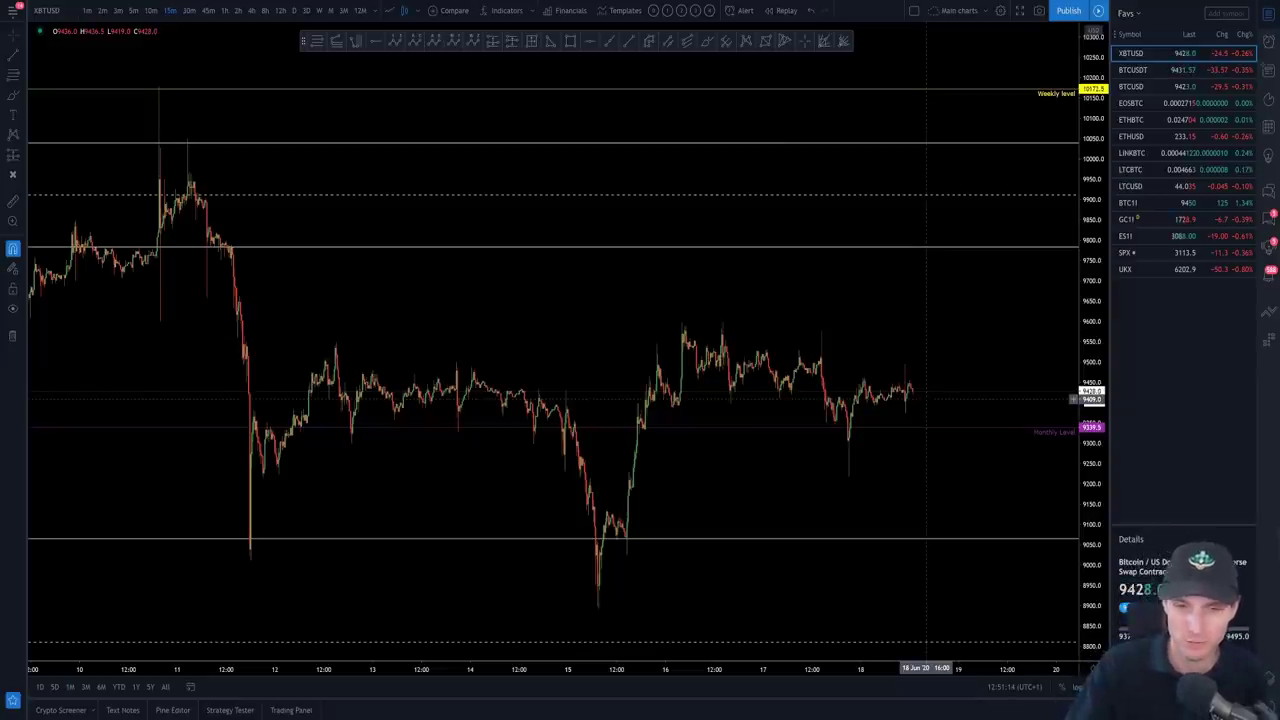
{"action": "left_click", "coordinate": [1126, 236]}
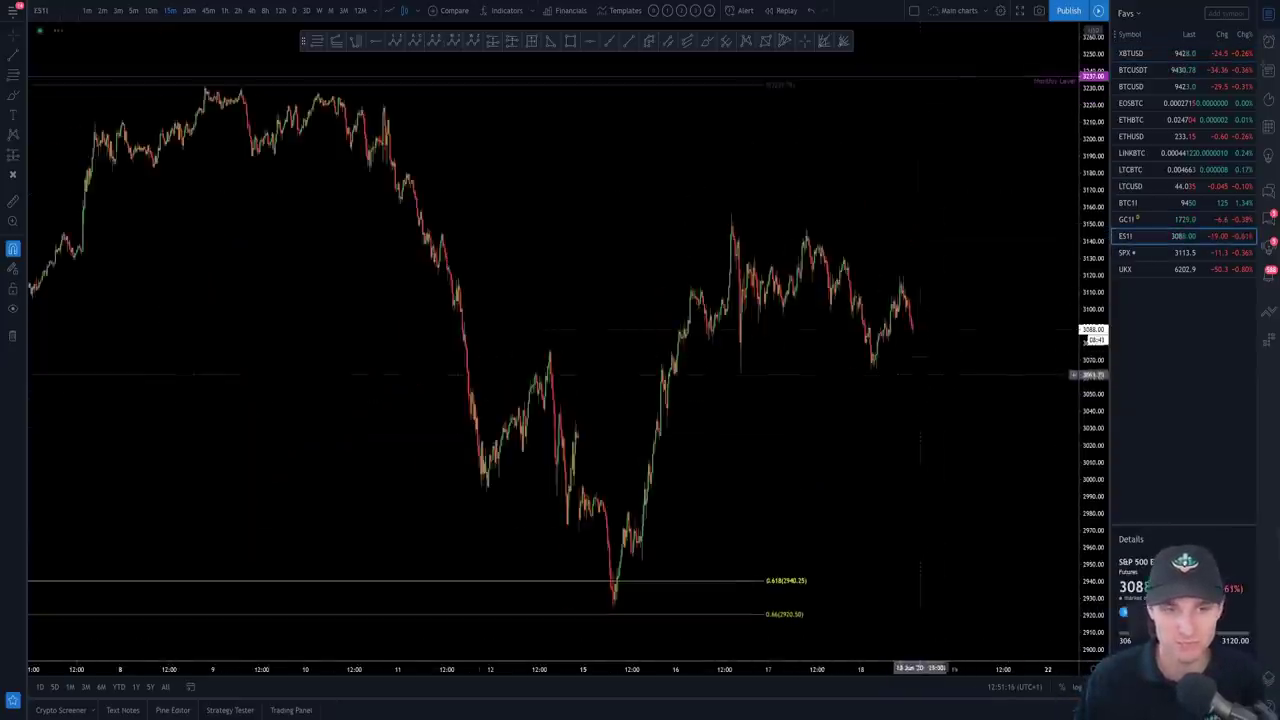
{"action": "scroll", "coordinate": [920, 374], "scroll_direction": "up", "scroll_amount": 2}
{"action": "key", "text": "Down"}
{"action": "key", "text": "Down"}
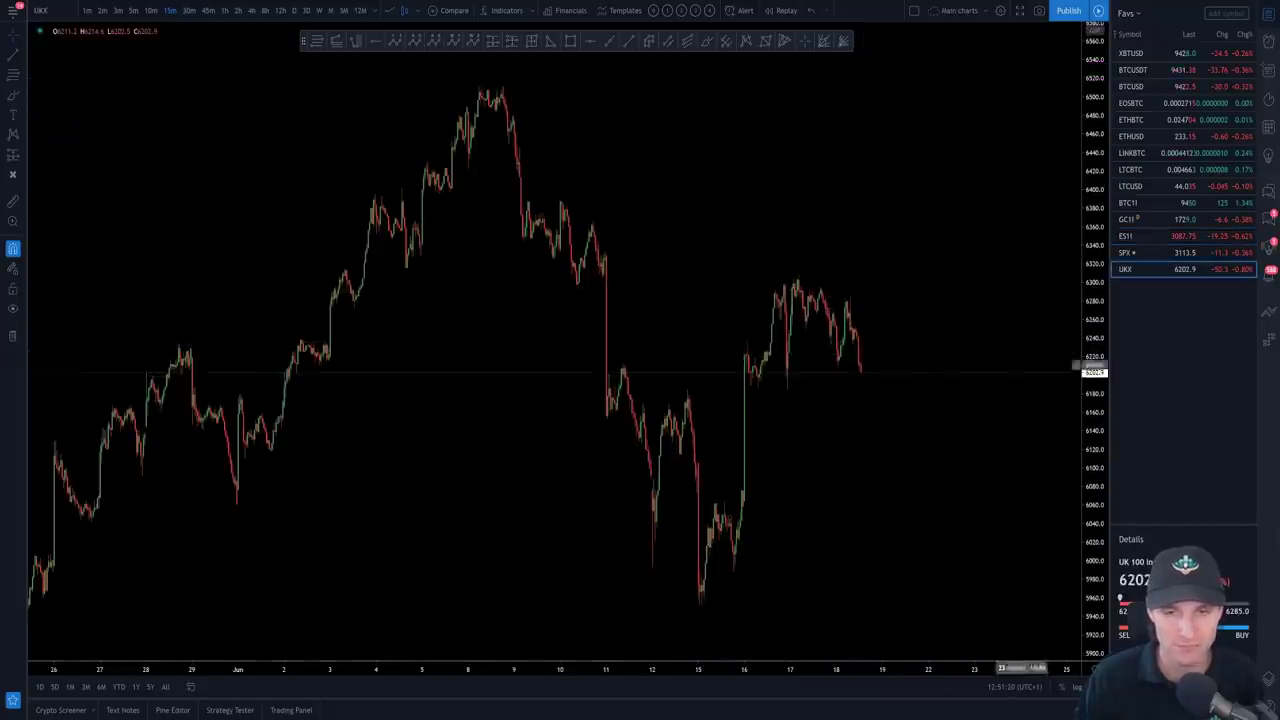
{"action": "left_click", "coordinate": [1128, 237]}
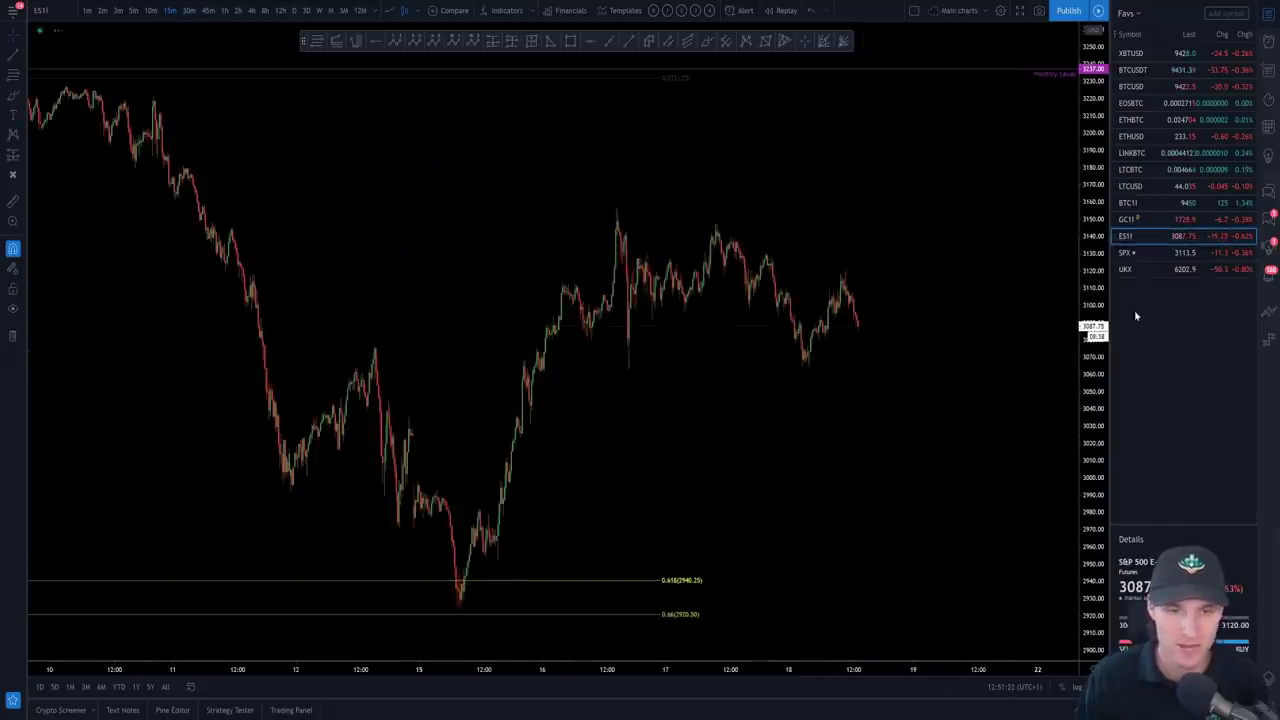
{"action": "left_click", "coordinate": [1131, 53]}
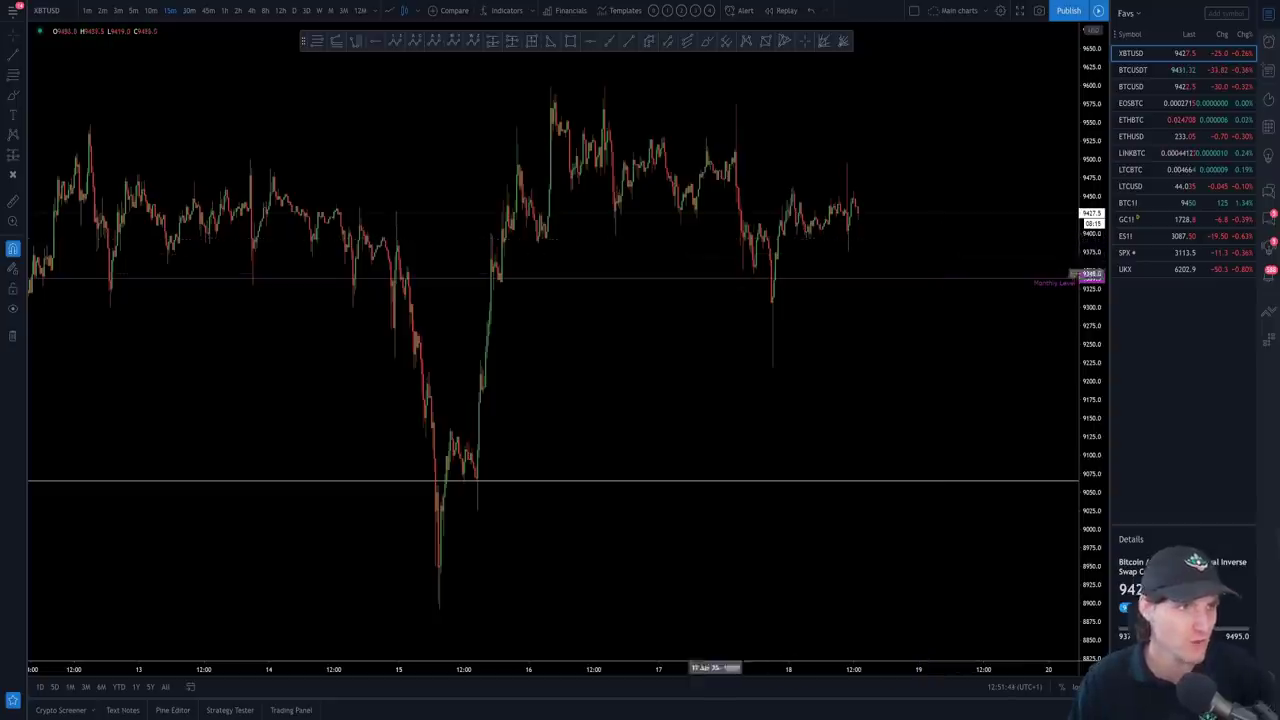
Step: Switch the XBTUSD chart to 10-minute candles and zoom in
{"action": "left_click", "coordinate": [151, 11]}
{"action": "scroll", "coordinate": [552, 300], "scroll_direction": "up", "scroll_amount": 3}
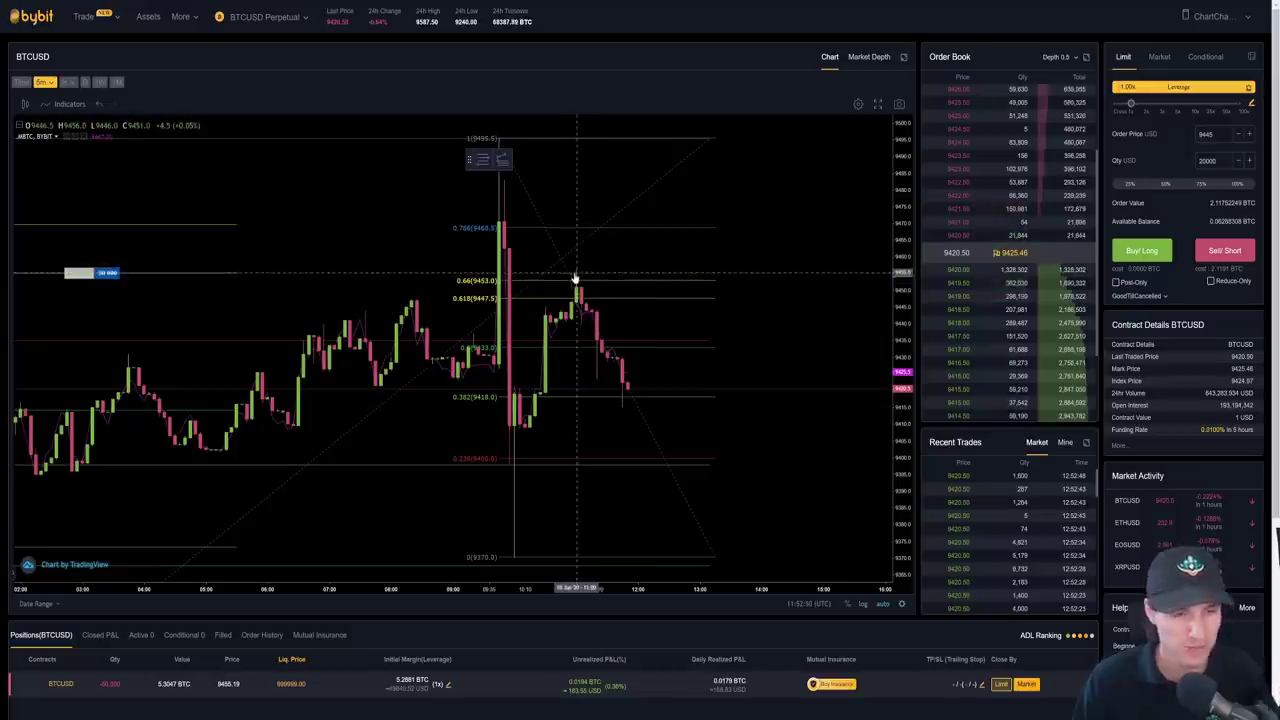
Step: Zoom the Bybit BTCUSD chart to check price near the 0.382 level, then return to TradingView
{"action": "scroll", "coordinate": [780, 390], "scroll_direction": "up", "scroll_amount": 3}
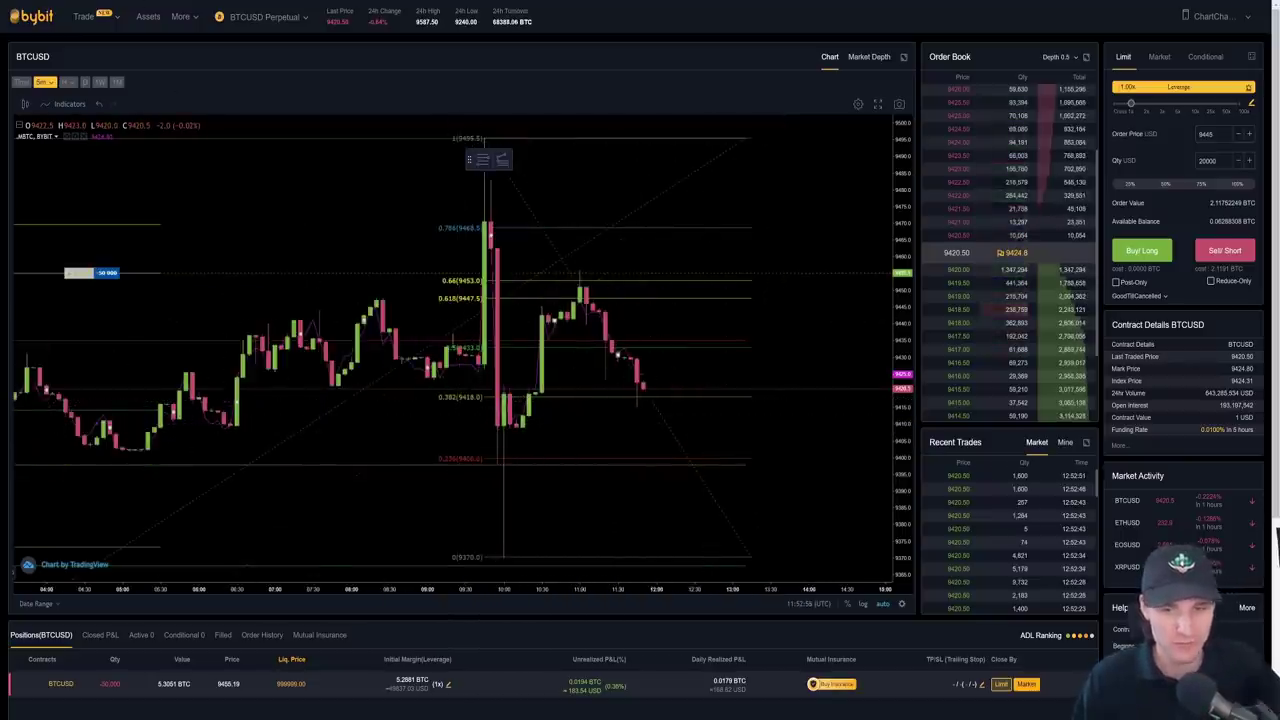
{"action": "key", "text": "alt+Tab"}
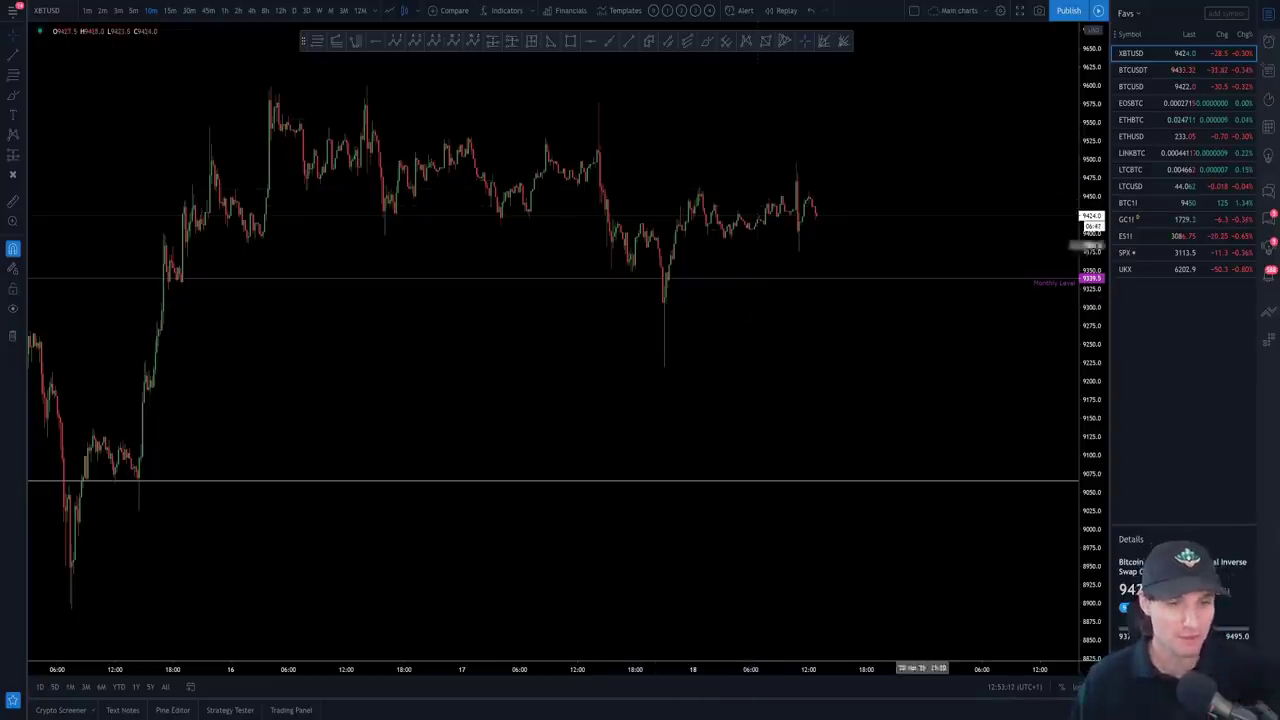
Step: Pan the 10-minute chart to earlier dates and back to the latest candles, then bring up the Twitter heatmap
{"action": "scroll", "coordinate": [740, 259], "scroll_direction": "up", "scroll_amount": 2}
{"action": "left_click_drag", "start_coordinate": [740, 259], "coordinate": [850, 265]}
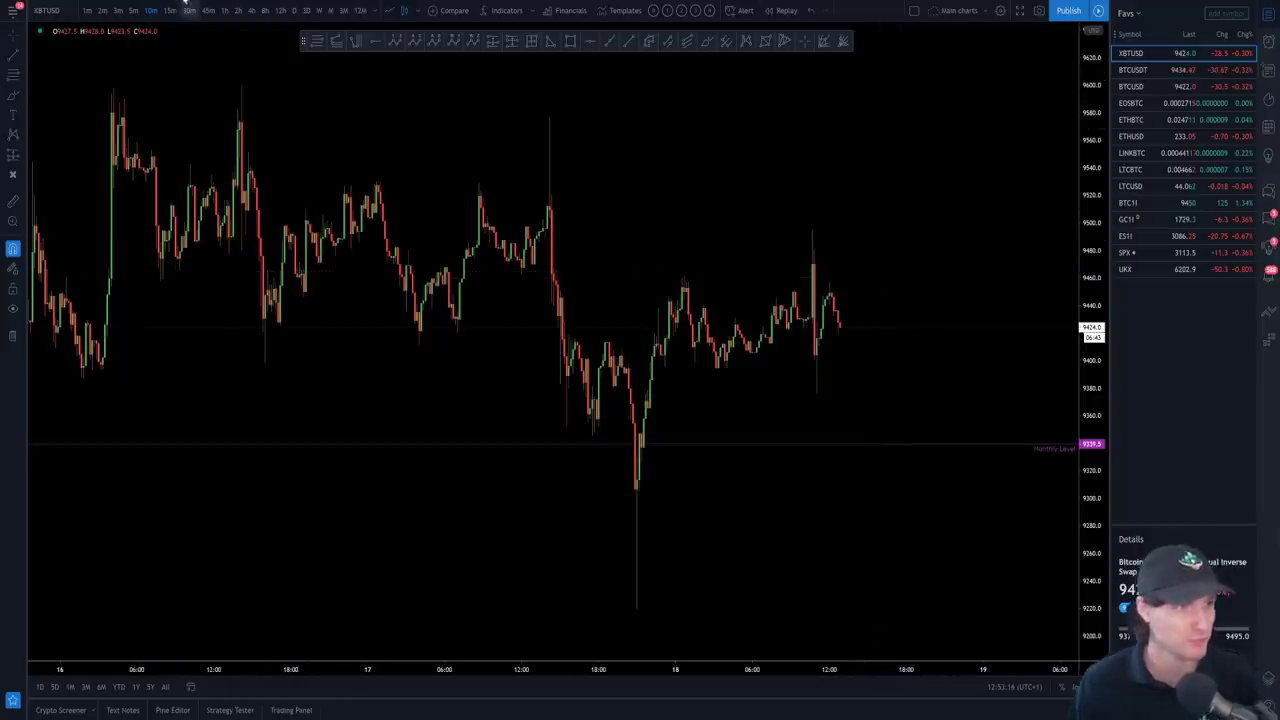
{"action": "scroll", "coordinate": [739, 273], "scroll_direction": "down", "scroll_amount": 1}
{"action": "left_click_drag", "start_coordinate": [739, 273], "coordinate": [586, 300]}
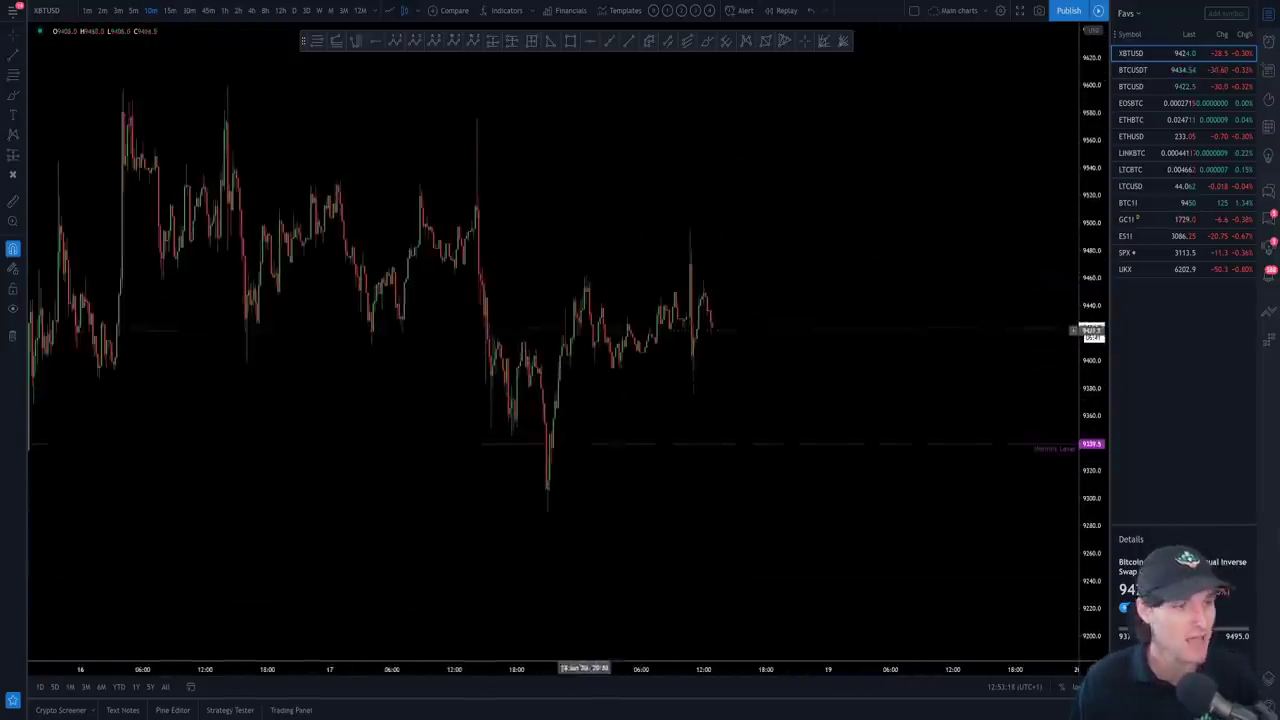
{"action": "key", "text": "alt+Tab"}
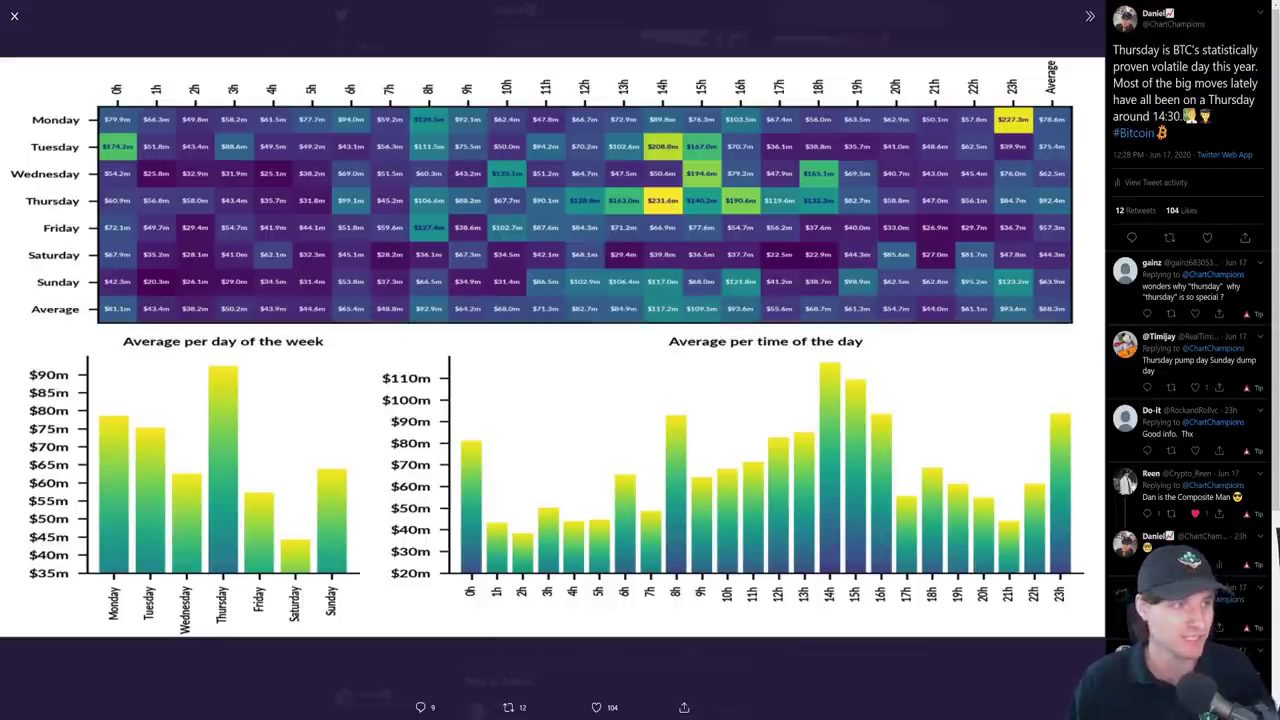
Step: Go back from the heatmap to the TradingView XBTUSD 10-minute chart and zoom out
{"action": "key", "text": "alt+Tab"}
{"action": "scroll", "coordinate": [942, 432], "scroll_direction": "down", "scroll_amount": 3}
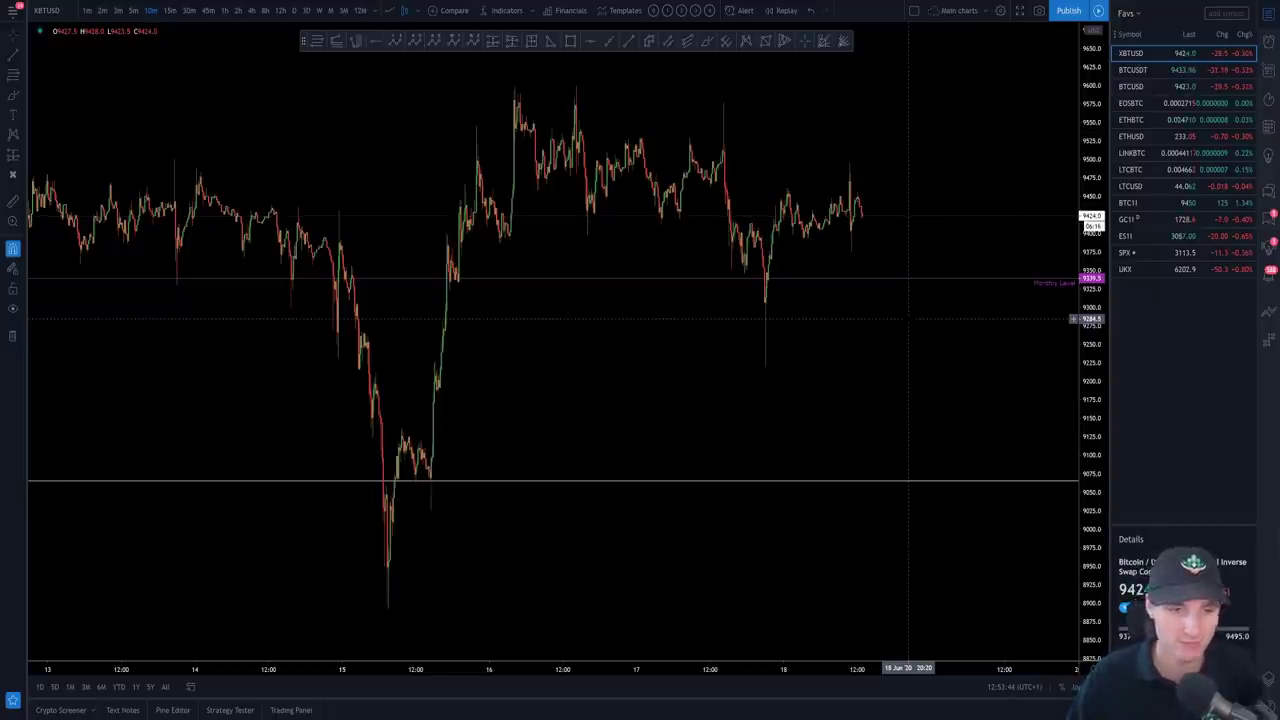
Step: Draw a trend-line support at about 9375 and a top range line near 9600
{"action": "scroll", "coordinate": [906, 300], "scroll_direction": "down", "scroll_amount": 2}
{"action": "left_click", "coordinate": [686, 41]}
{"action": "left_click_drag", "start_coordinate": [425, 258], "coordinate": [960, 251]}
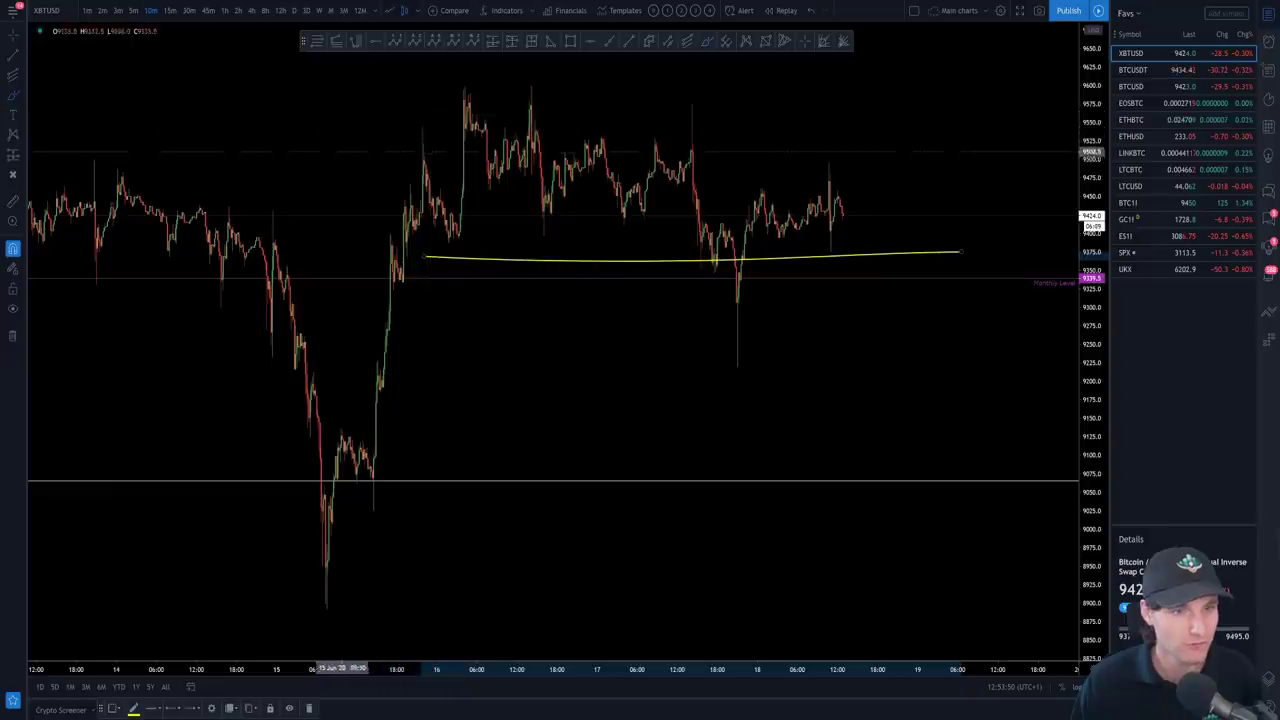
{"action": "left_click", "coordinate": [58, 160]}
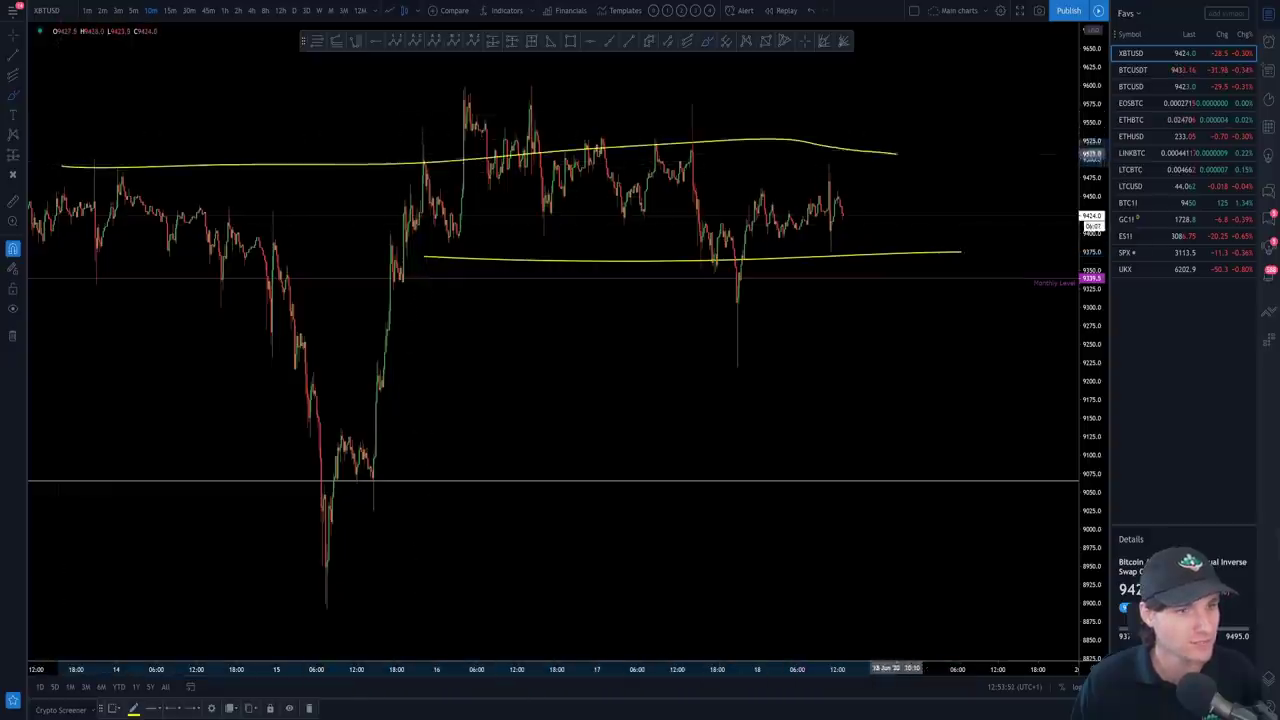
{"action": "key", "text": "Escape"}
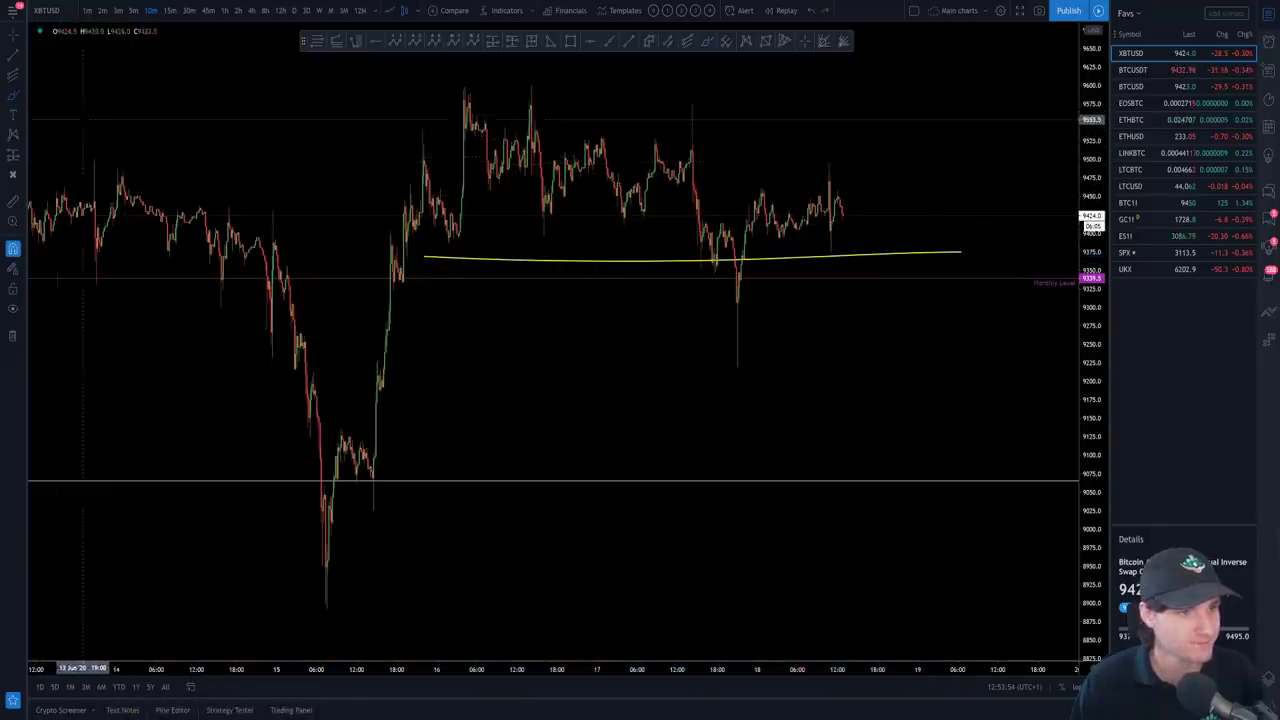
{"action": "left_click", "coordinate": [90, 90]}
{"action": "left_click", "coordinate": [1030, 86]}
Step: Add a middle line near 9490, then delete the extra range lines
{"action": "left_click", "coordinate": [70, 162]}
{"action": "left_click", "coordinate": [1076, 181]}
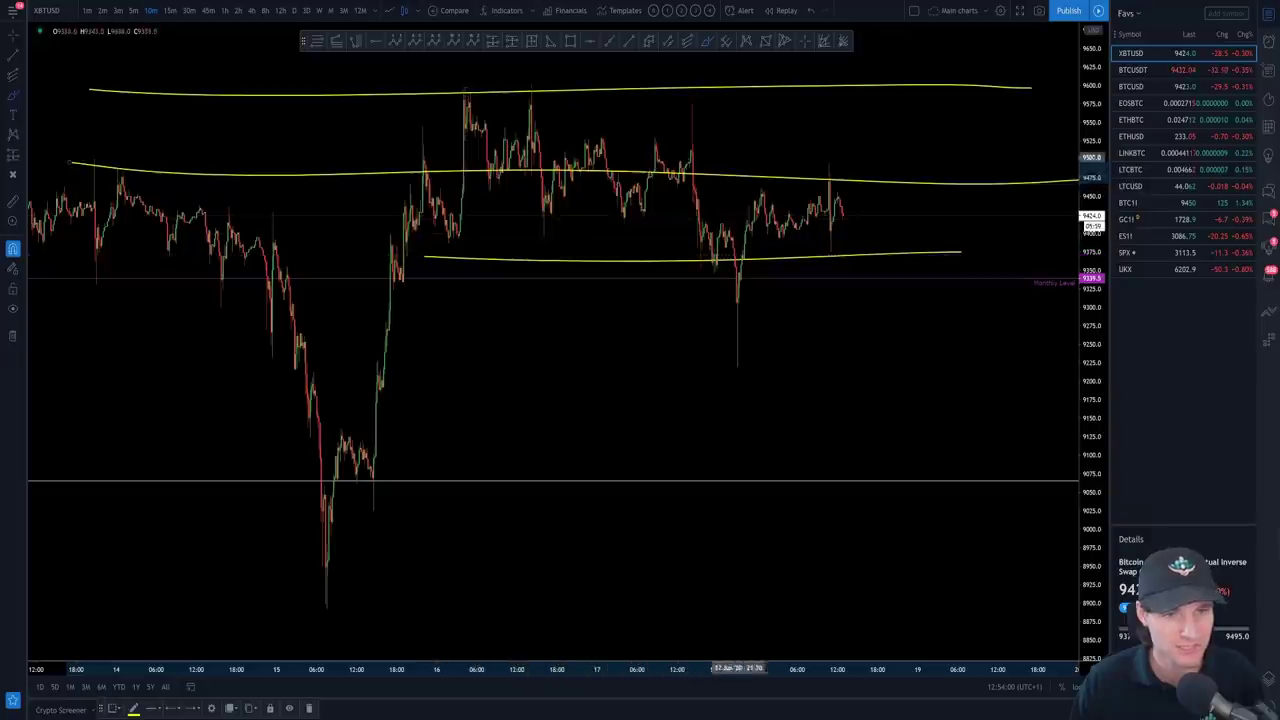
{"action": "key", "text": "Delete"}
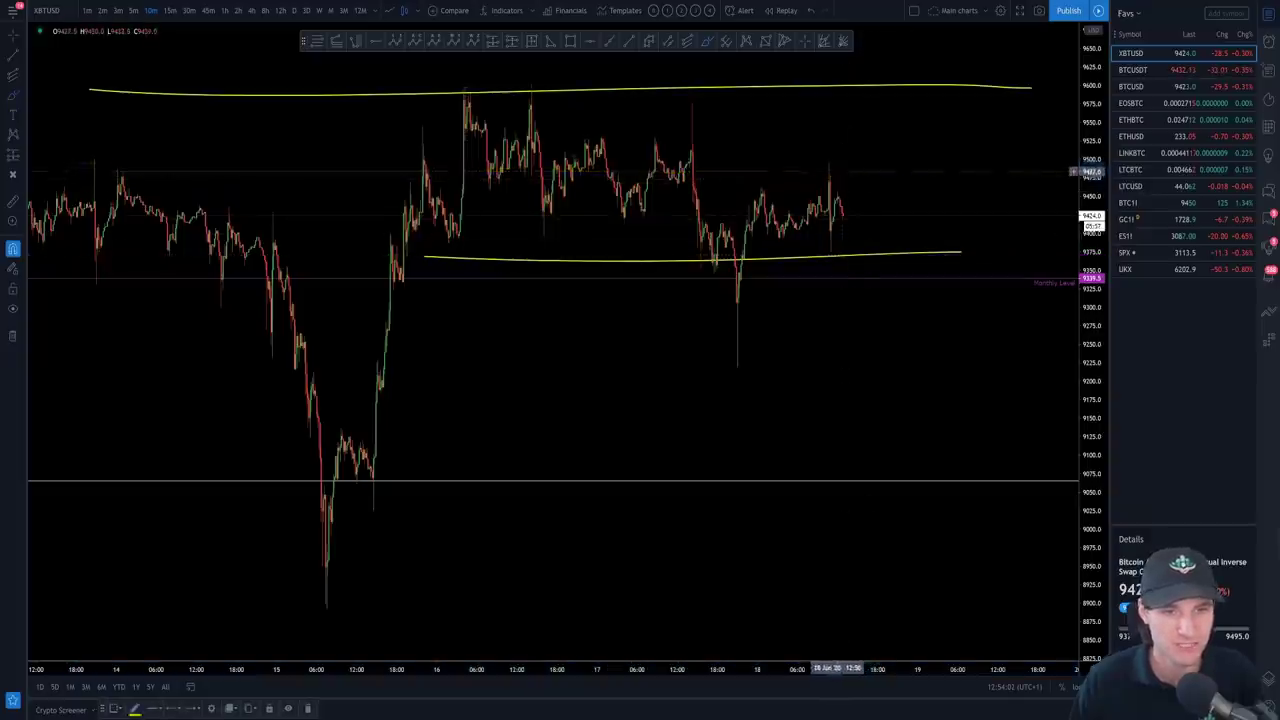
{"action": "left_click", "coordinate": [825, 91]}
{"action": "key", "text": "Delete"}
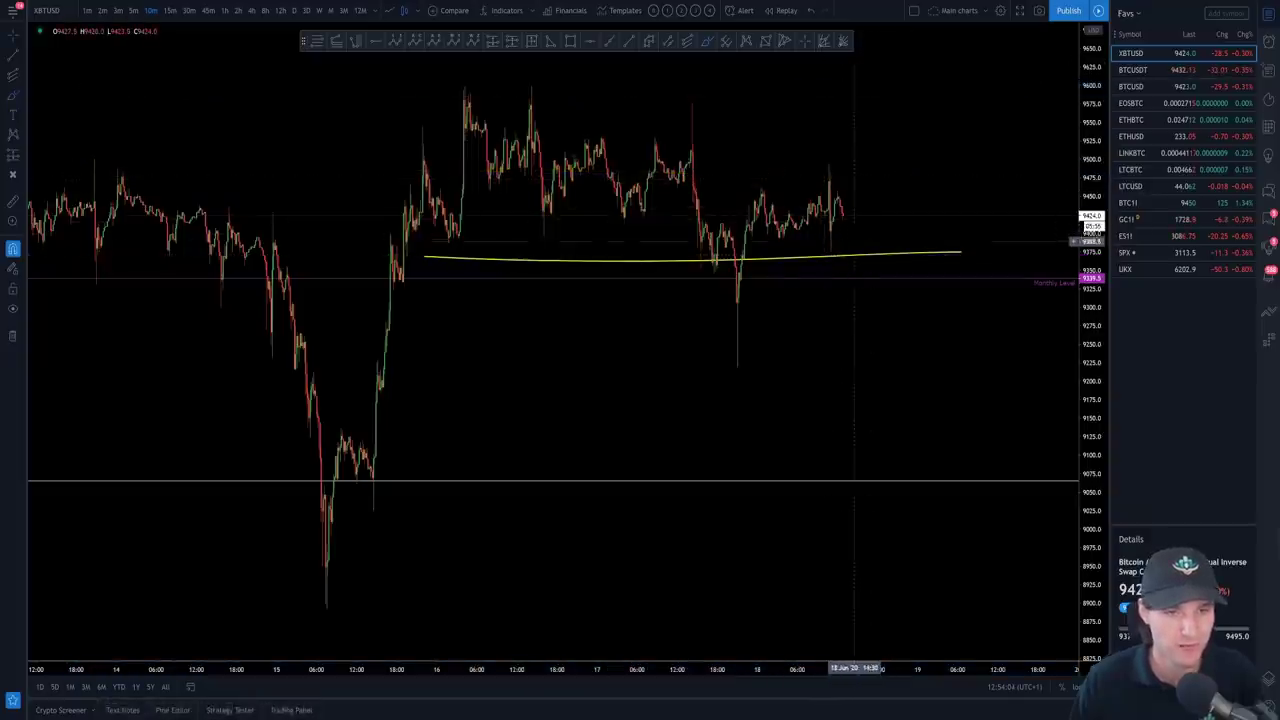
{"action": "left_click", "coordinate": [857, 254]}
{"action": "key", "text": "Delete"}
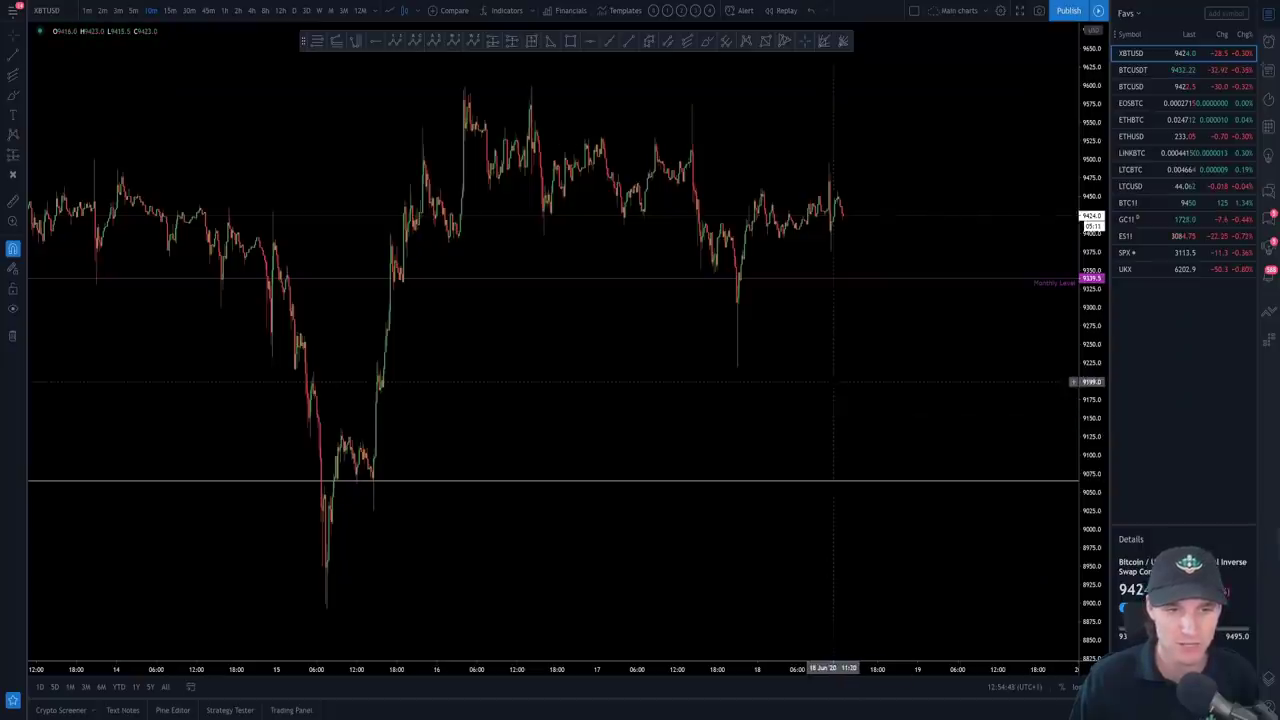
Step: Change the XBTUSD chart from 10-minute to 1h candles and zoom to about 12–18 June
{"action": "scroll", "coordinate": [833, 381], "scroll_direction": "down", "scroll_amount": 2}
{"action": "scroll", "coordinate": [990, 208], "scroll_direction": "up", "scroll_amount": 3}
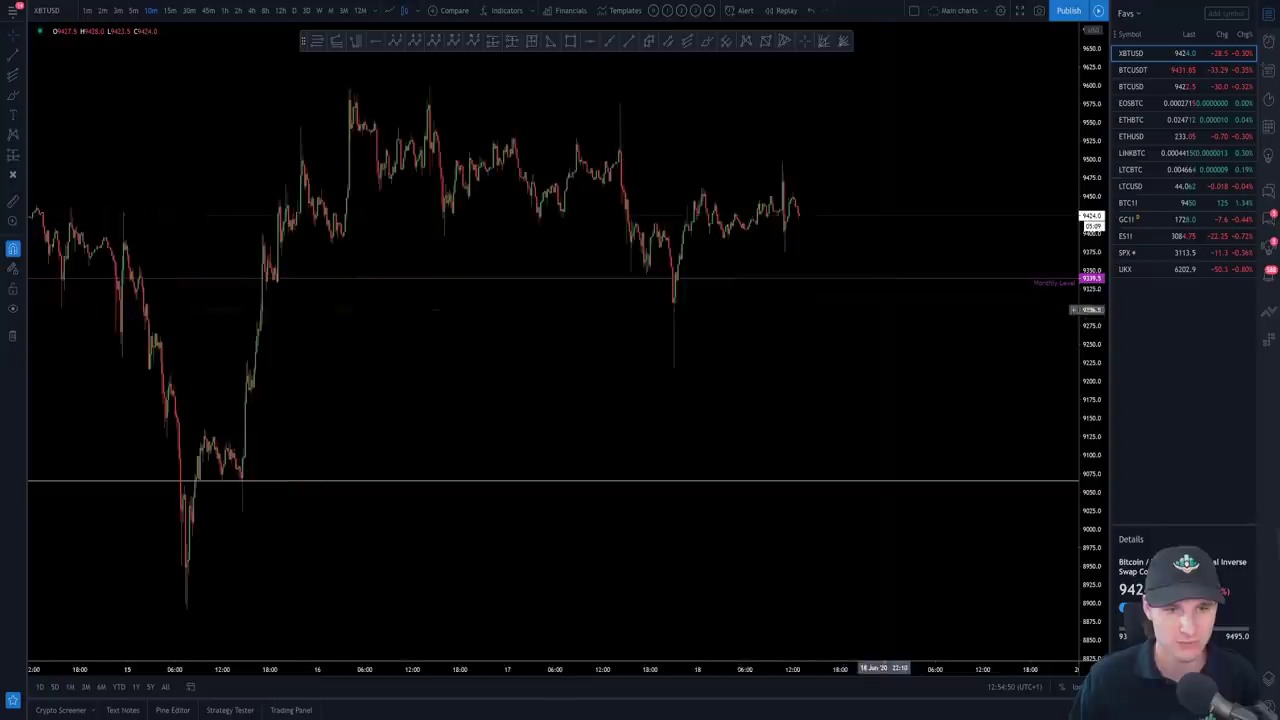
{"action": "scroll", "coordinate": [1000, 350], "scroll_direction": "down", "scroll_amount": 3}
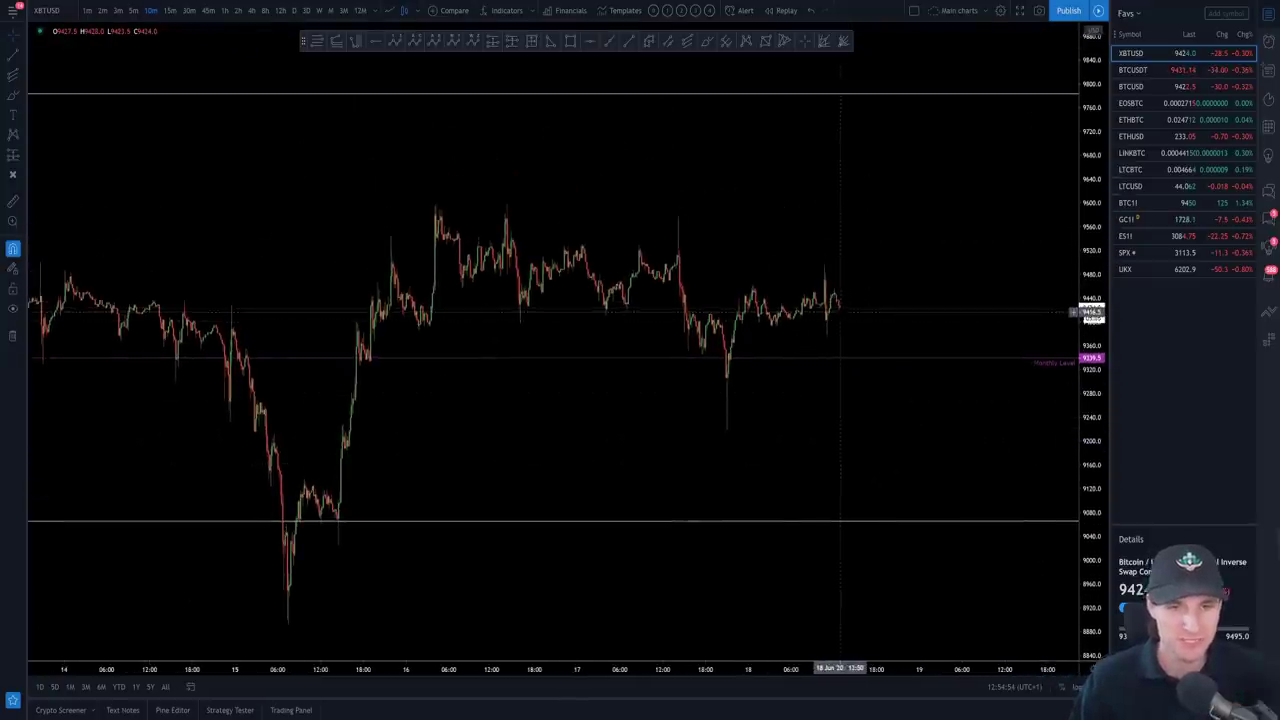
{"action": "scroll", "coordinate": [850, 311], "scroll_direction": "down", "scroll_amount": 2}
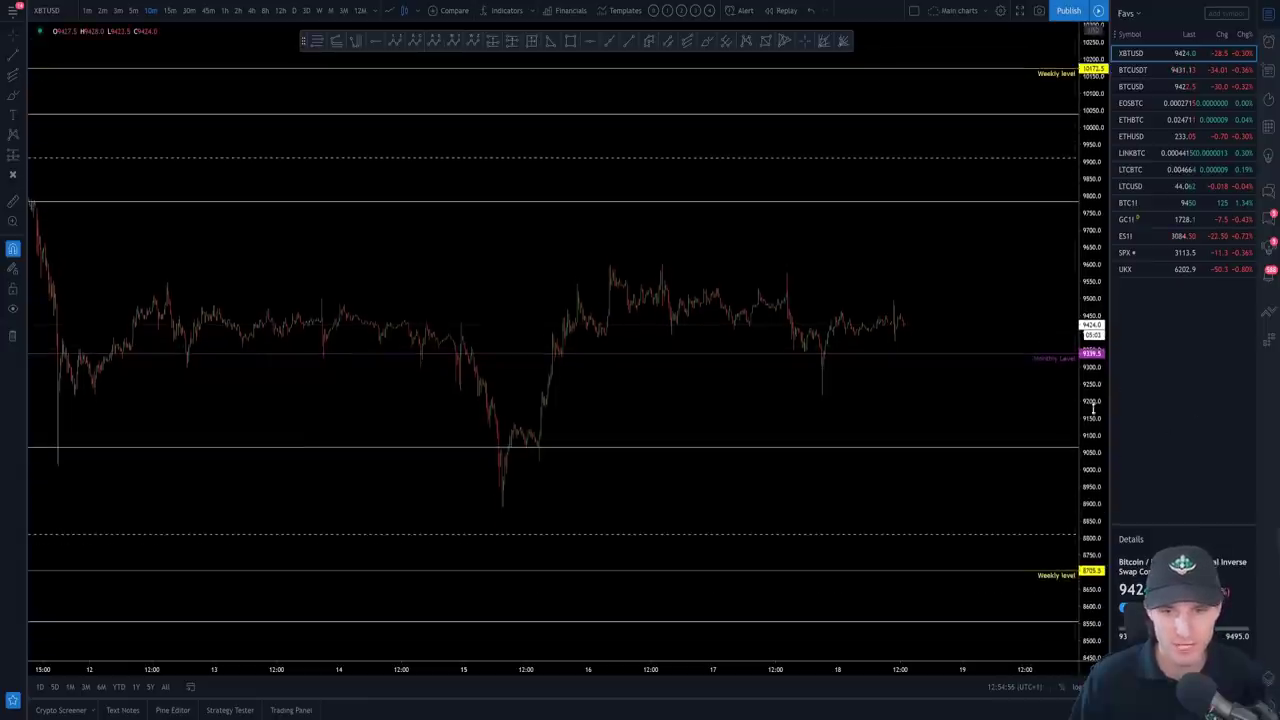
{"action": "left_click", "coordinate": [225, 10]}
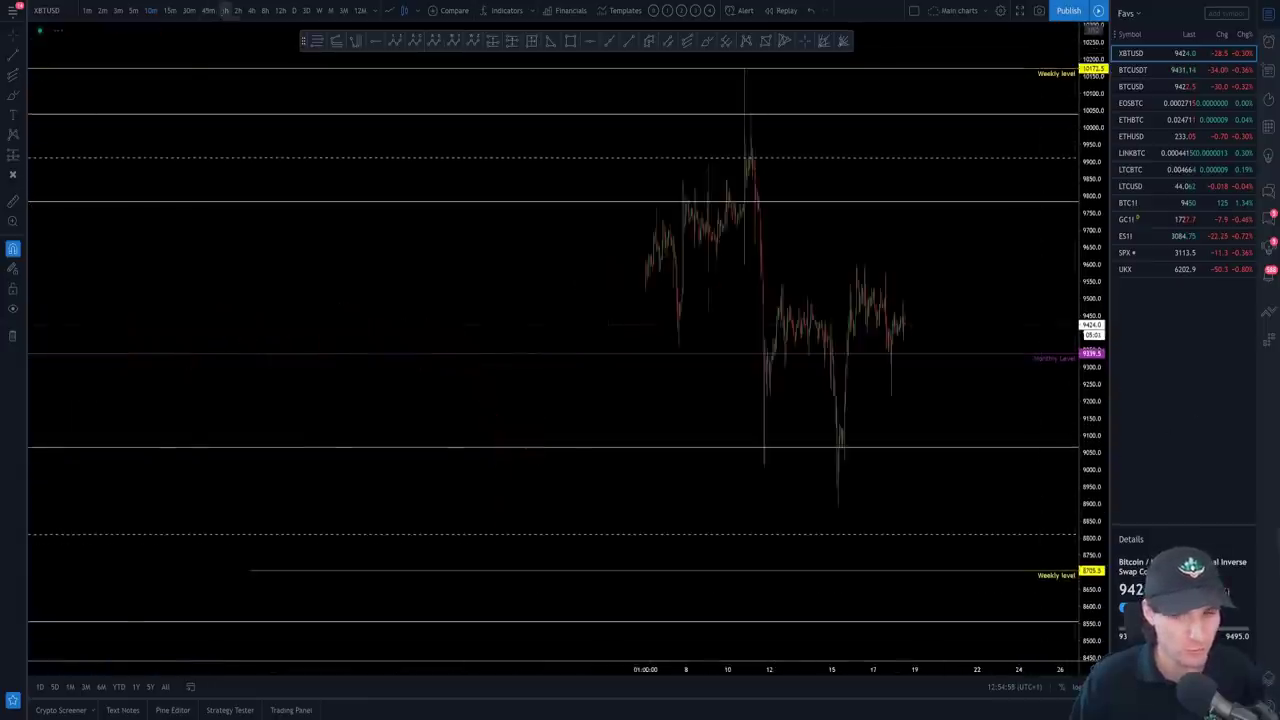
{"action": "scroll", "coordinate": [545, 330], "scroll_direction": "up", "scroll_amount": 3}
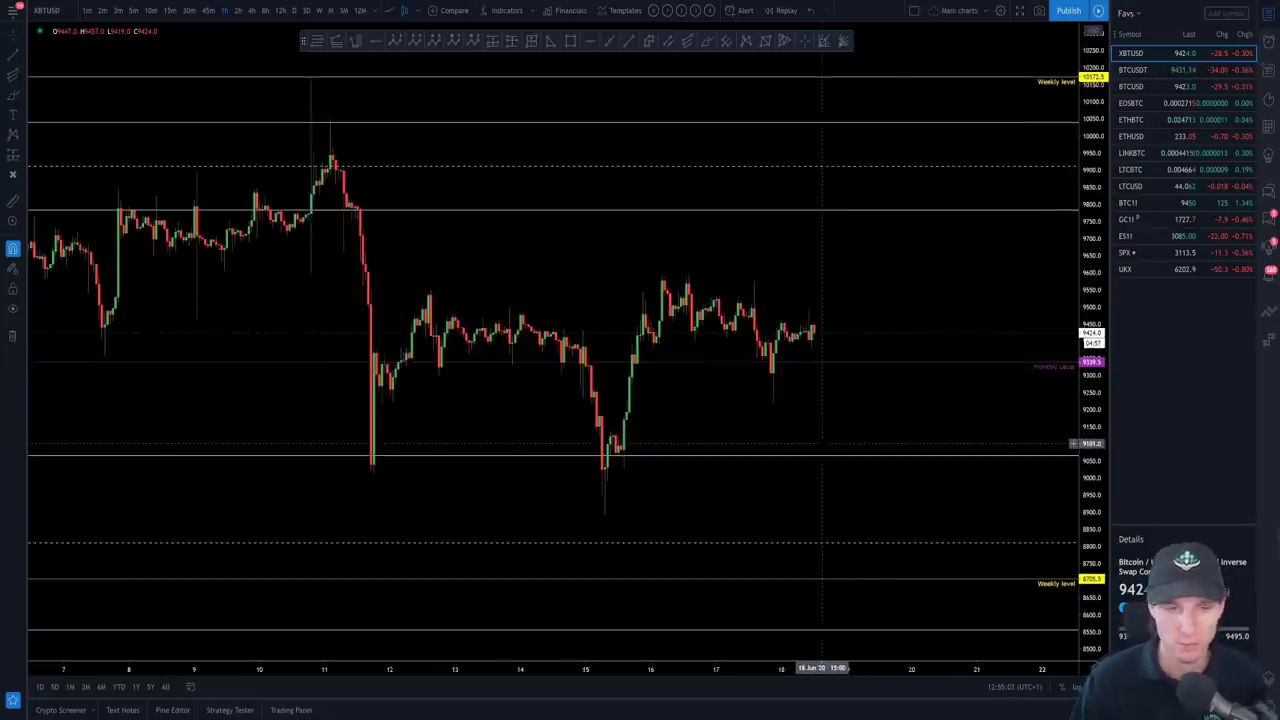
{"action": "scroll", "coordinate": [822, 443], "scroll_direction": "up", "scroll_amount": 2}
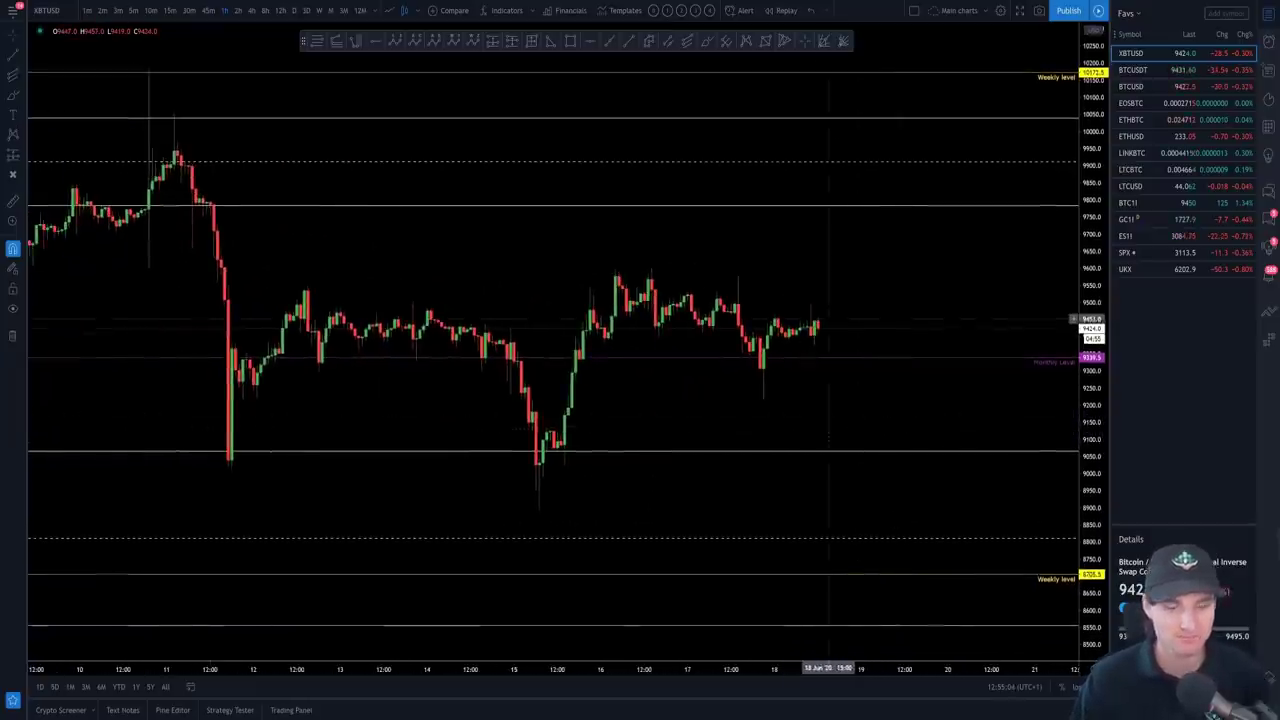
{"action": "scroll", "coordinate": [828, 320], "scroll_direction": "down", "scroll_amount": 1}
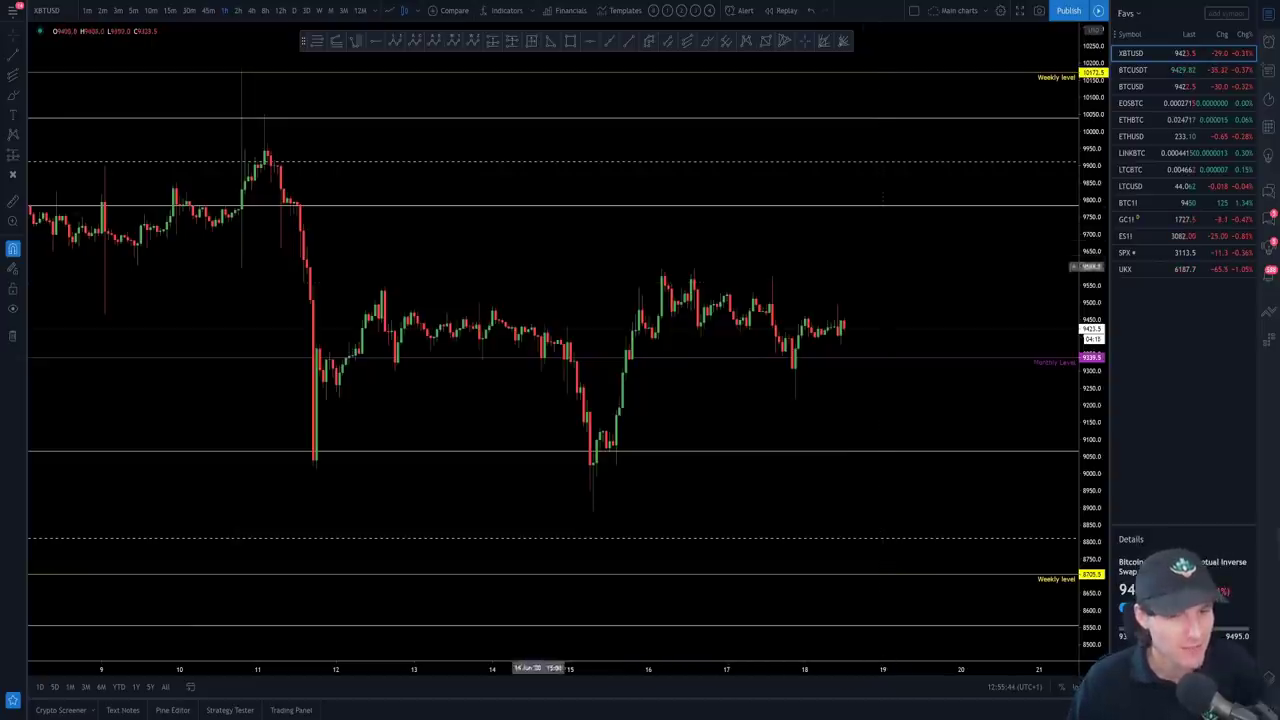
{"action": "scroll", "coordinate": [720, 330], "scroll_direction": "up", "scroll_amount": 3}
{"action": "scroll", "coordinate": [690, 424], "scroll_direction": "up", "scroll_amount": 2}
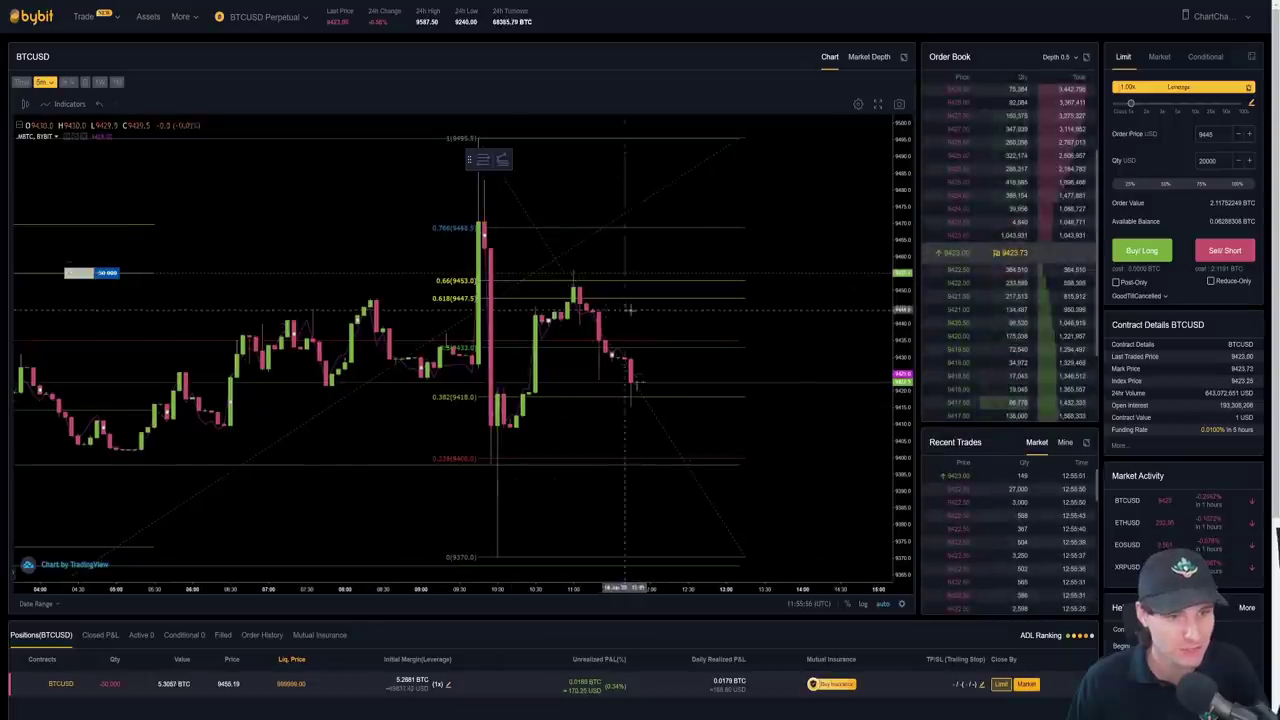
{"action": "scroll", "coordinate": [600, 380], "scroll_direction": "up", "scroll_amount": 2}
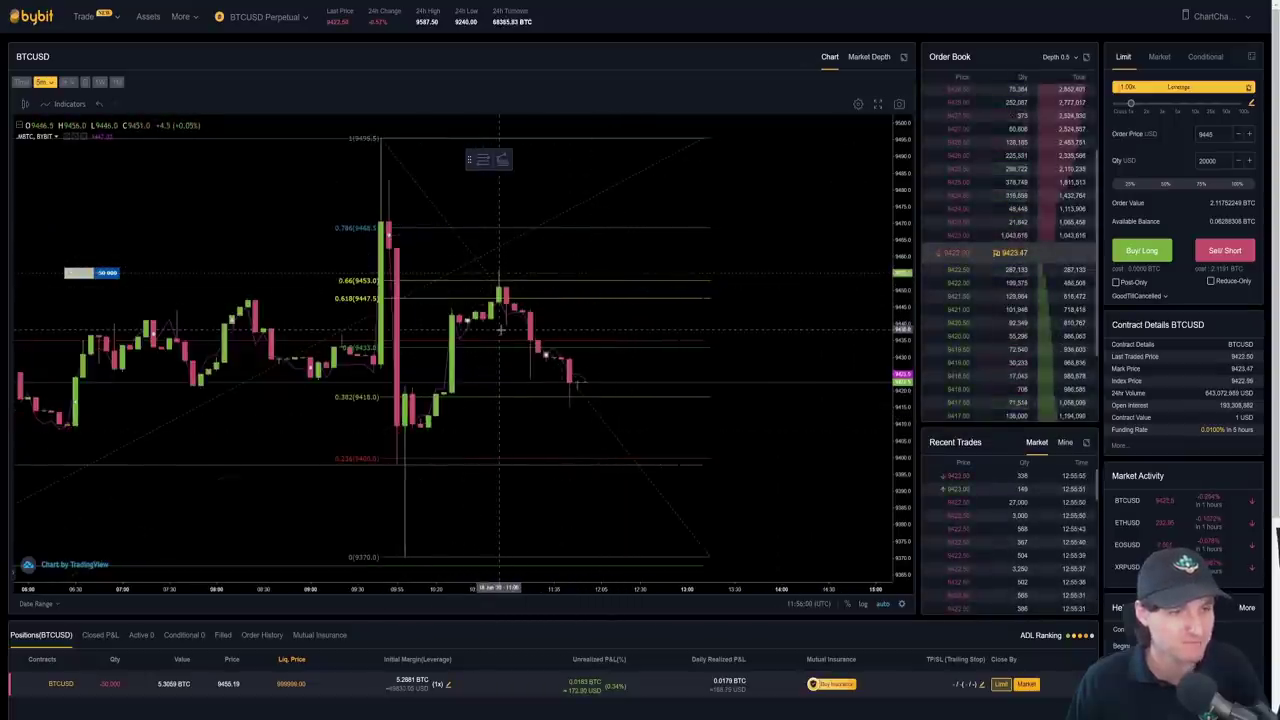
{"action": "left_click_drag", "start_coordinate": [738, 325], "coordinate": [797, 330]}
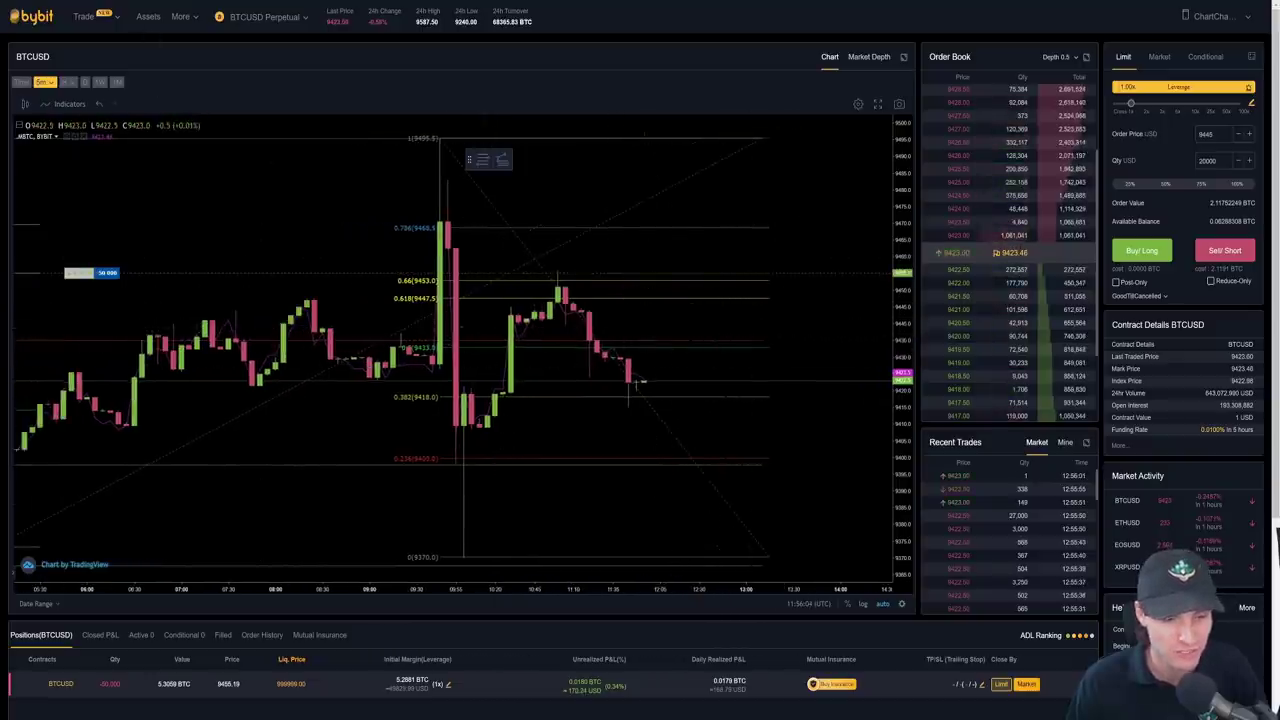
{"action": "key", "text": "alt+Tab"}
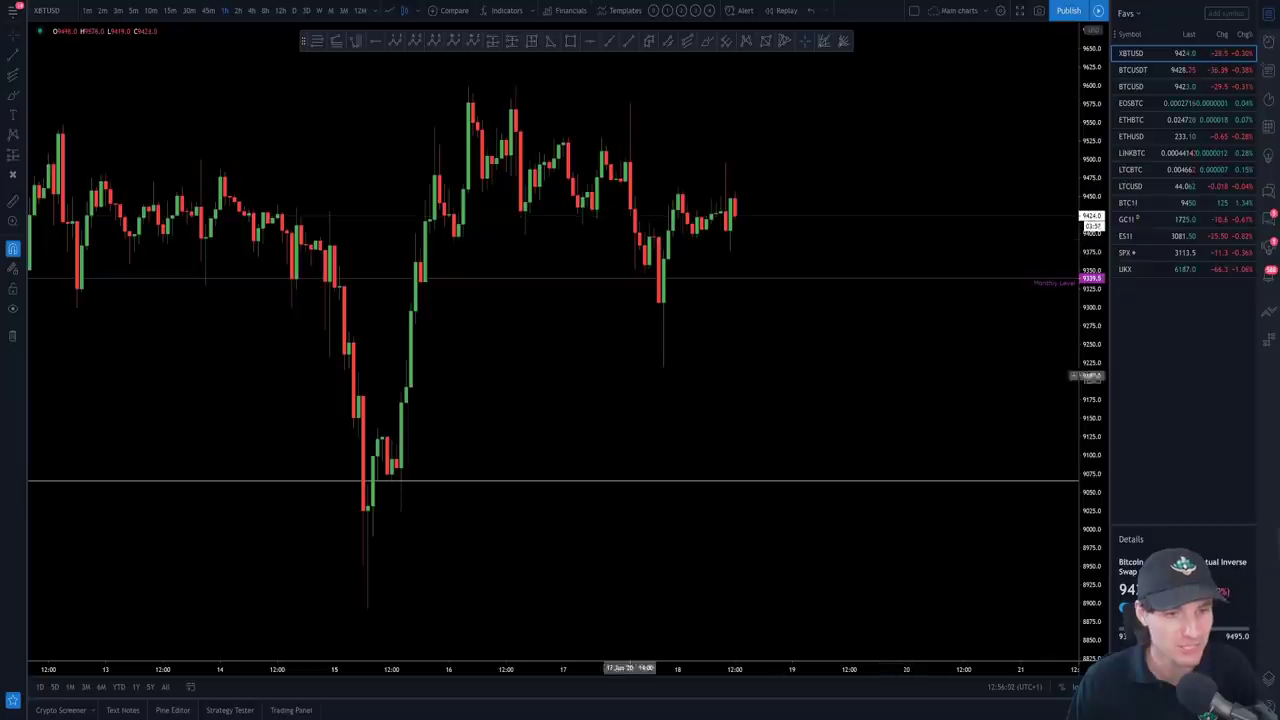
{"action": "scroll", "coordinate": [834, 402], "scroll_direction": "down", "scroll_amount": 2}
{"action": "scroll", "coordinate": [835, 405], "scroll_direction": "up", "scroll_amount": 2}
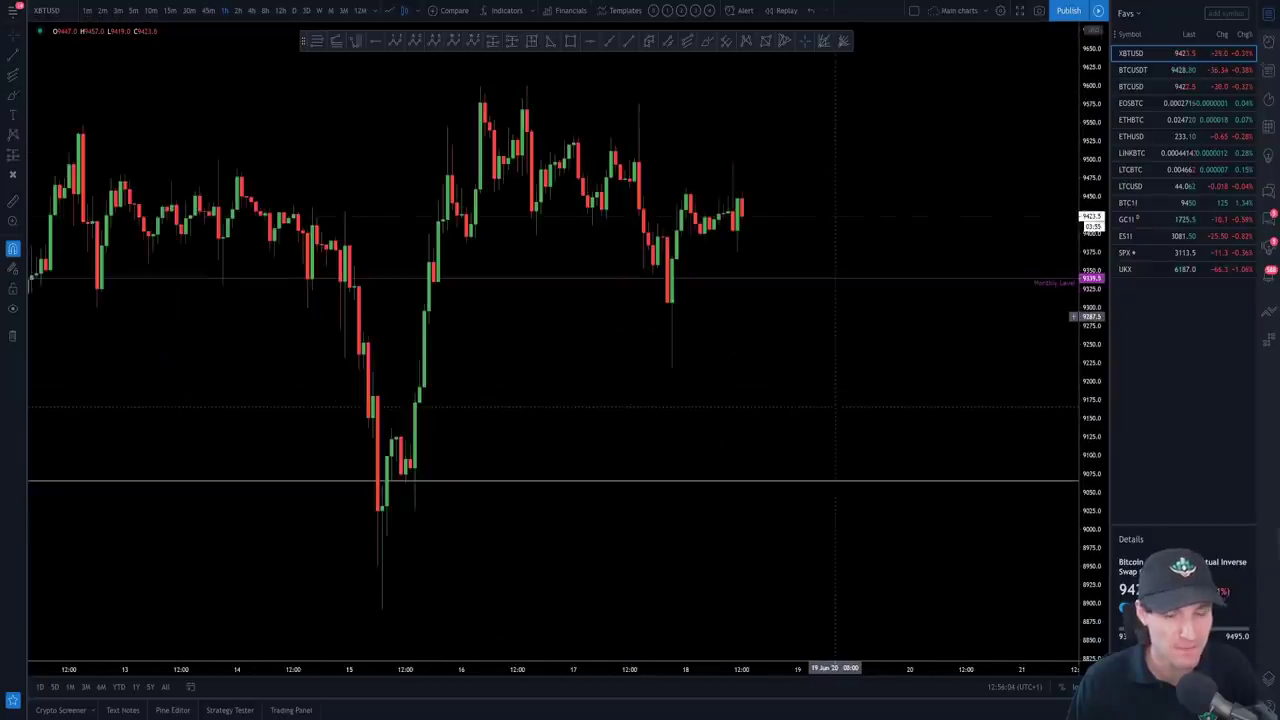